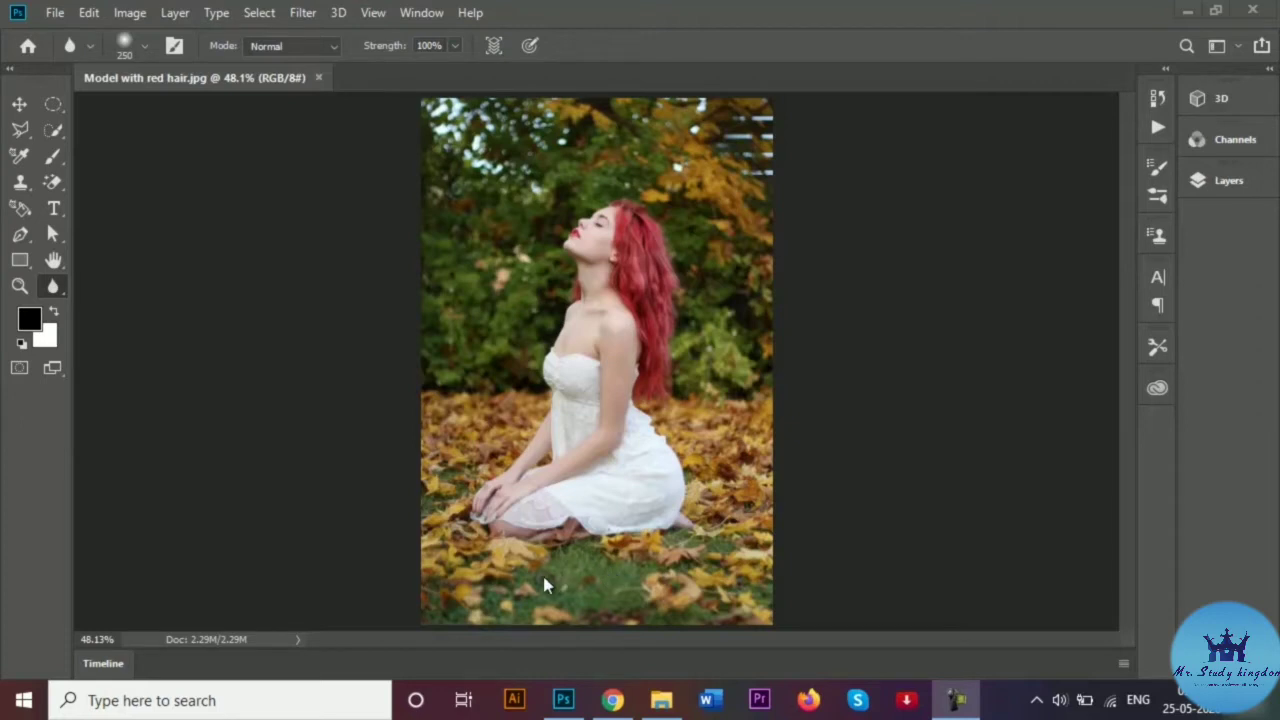
Select the Blur Tool and reduce its brush size from 250 px to 143 px.
right_click(54, 287)
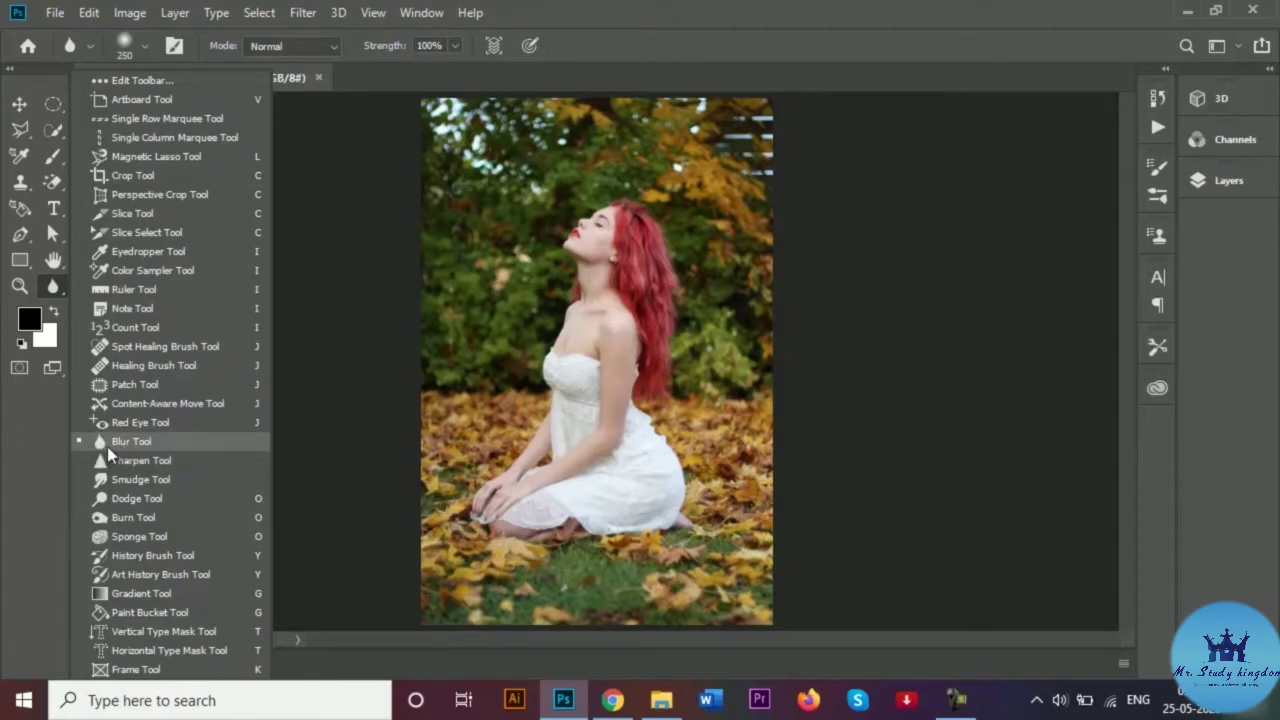
left_click(145, 446)
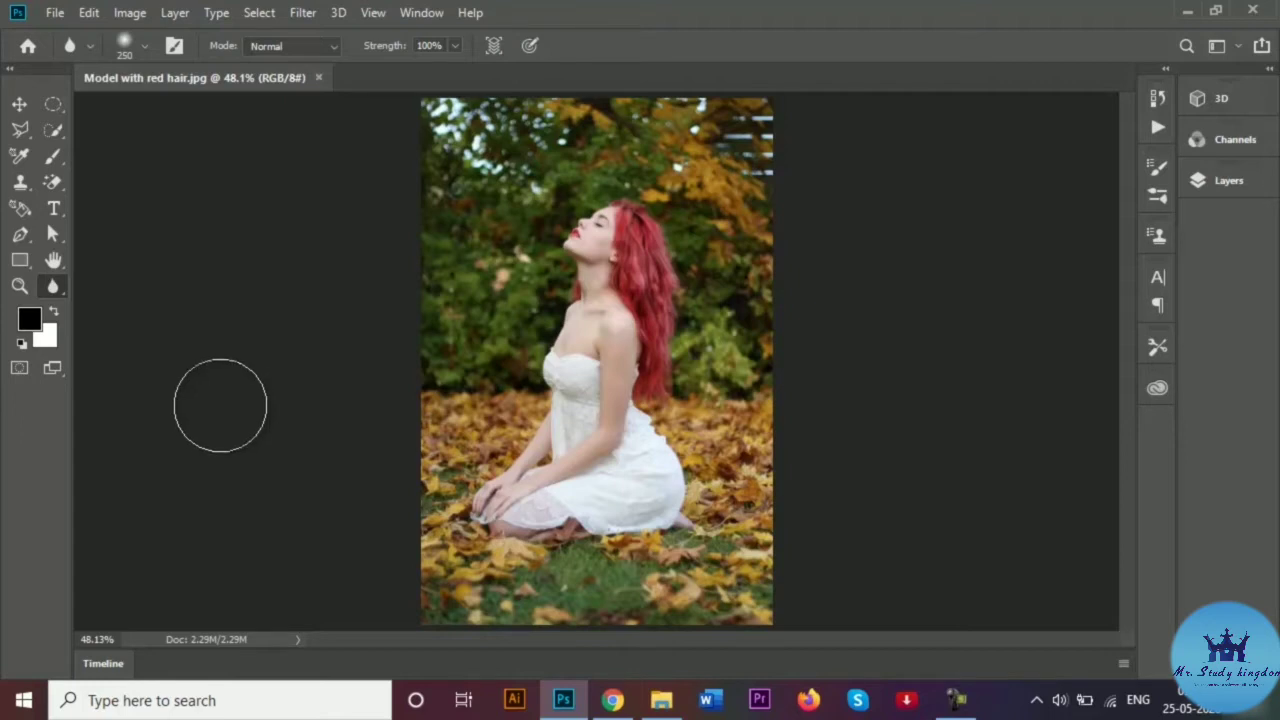
left_click(144, 47)
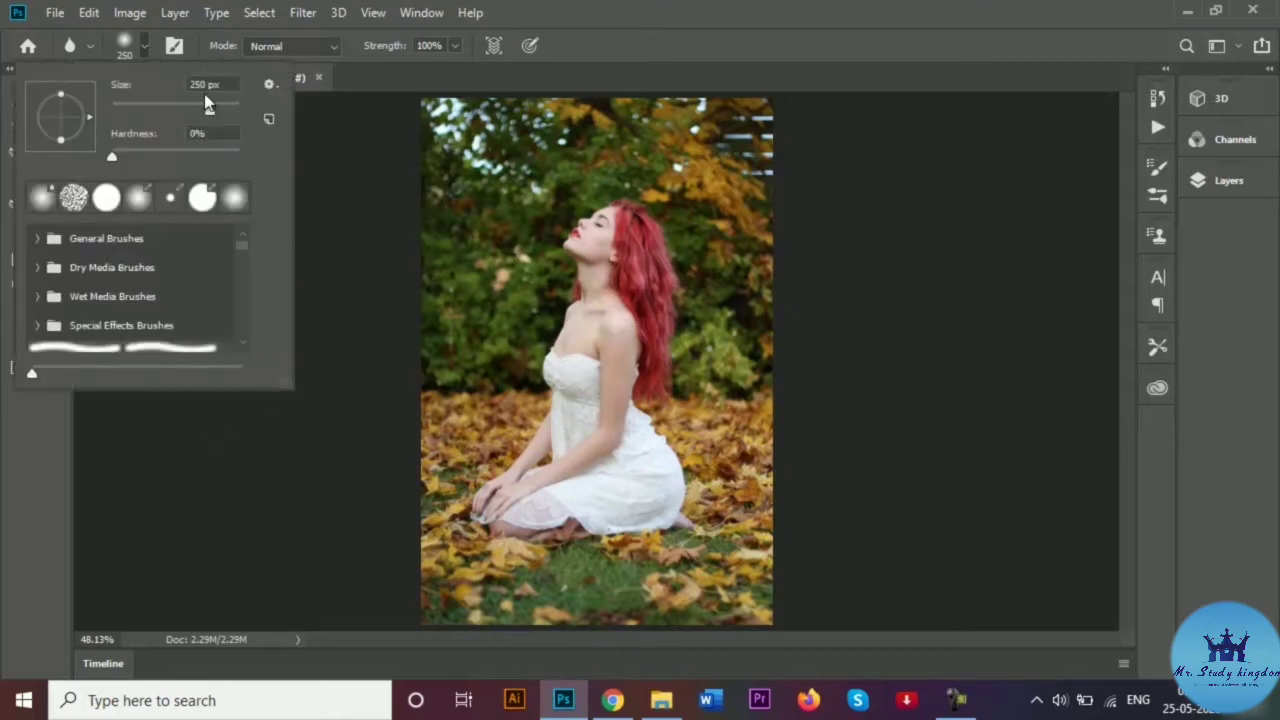
left_click_drag(209, 117, 188, 113)
left_click(335, 160)
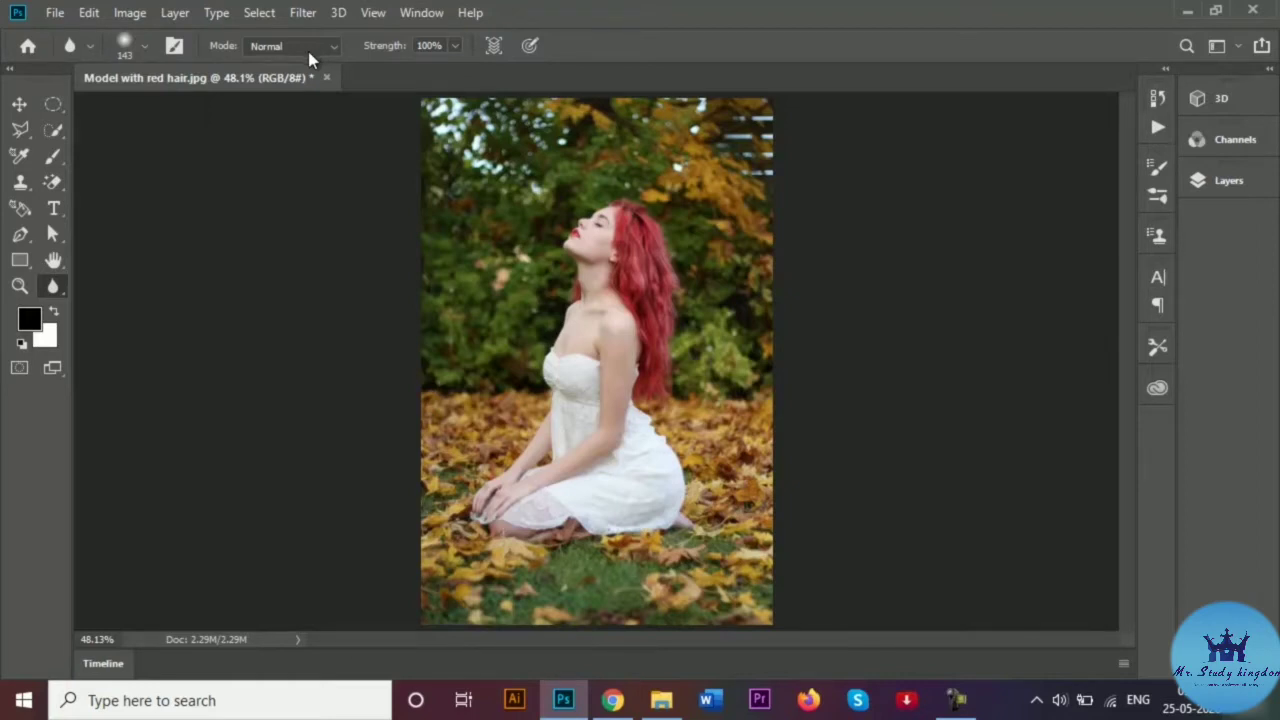
Leave blur strength at 100% and view the kneeling model and leaves at 100%.
left_click(456, 47)
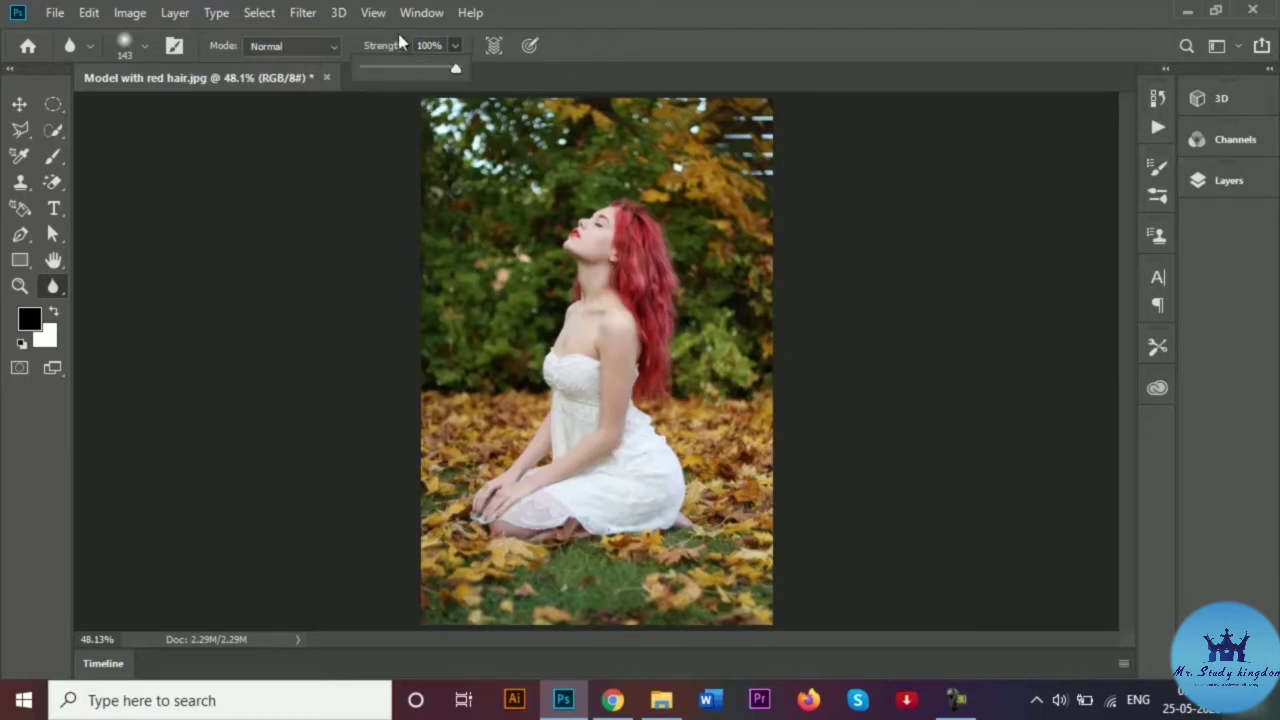
left_click(456, 47)
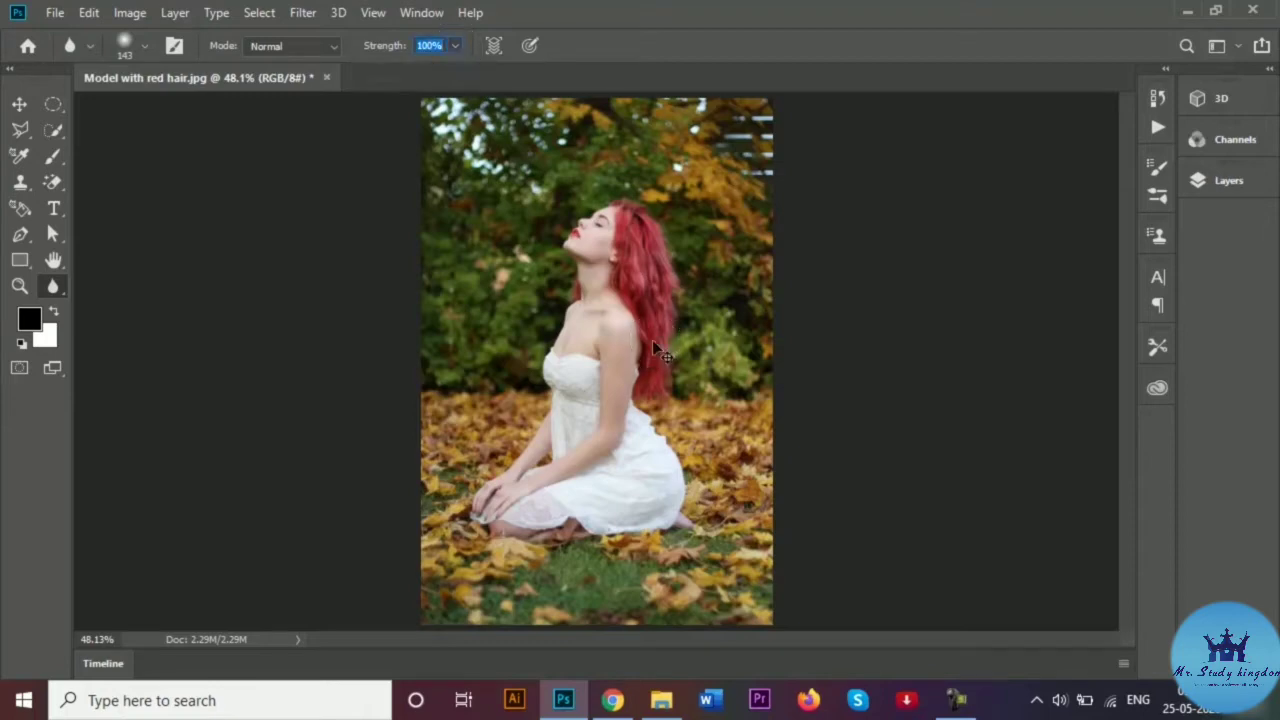
scroll(660, 352, "up", 4)
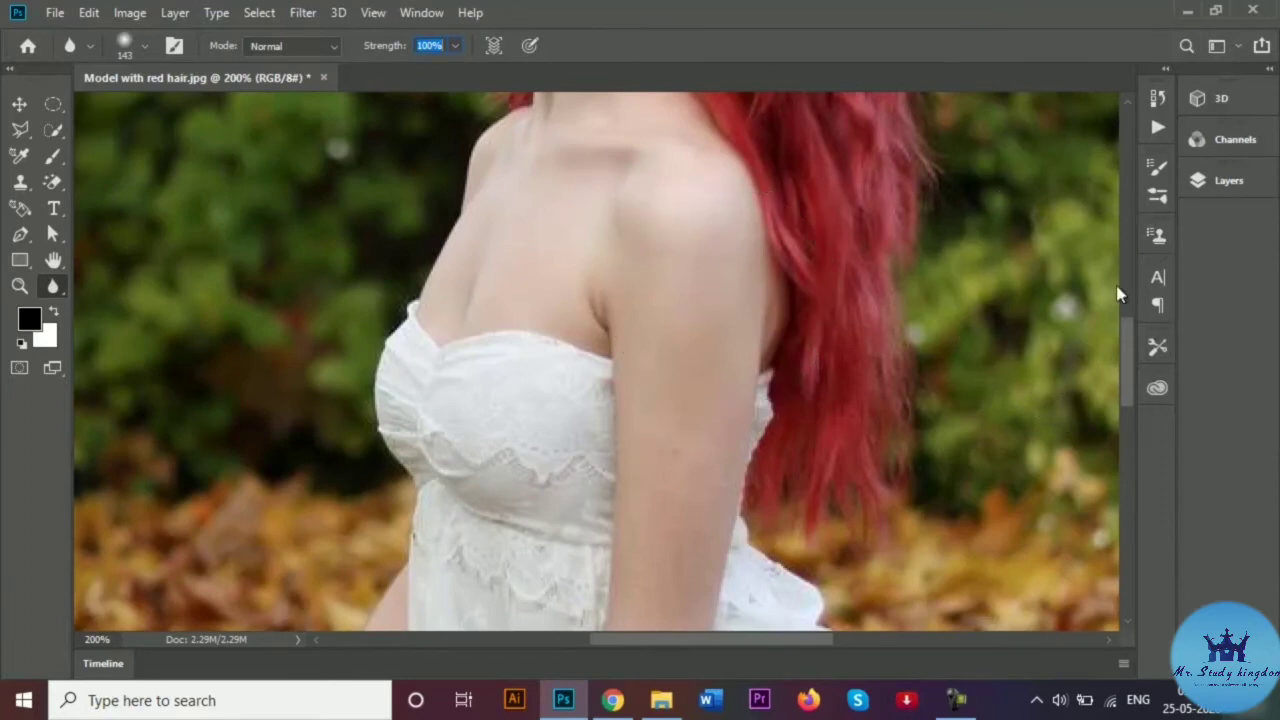
left_click_drag(1140, 327, 1146, 441)
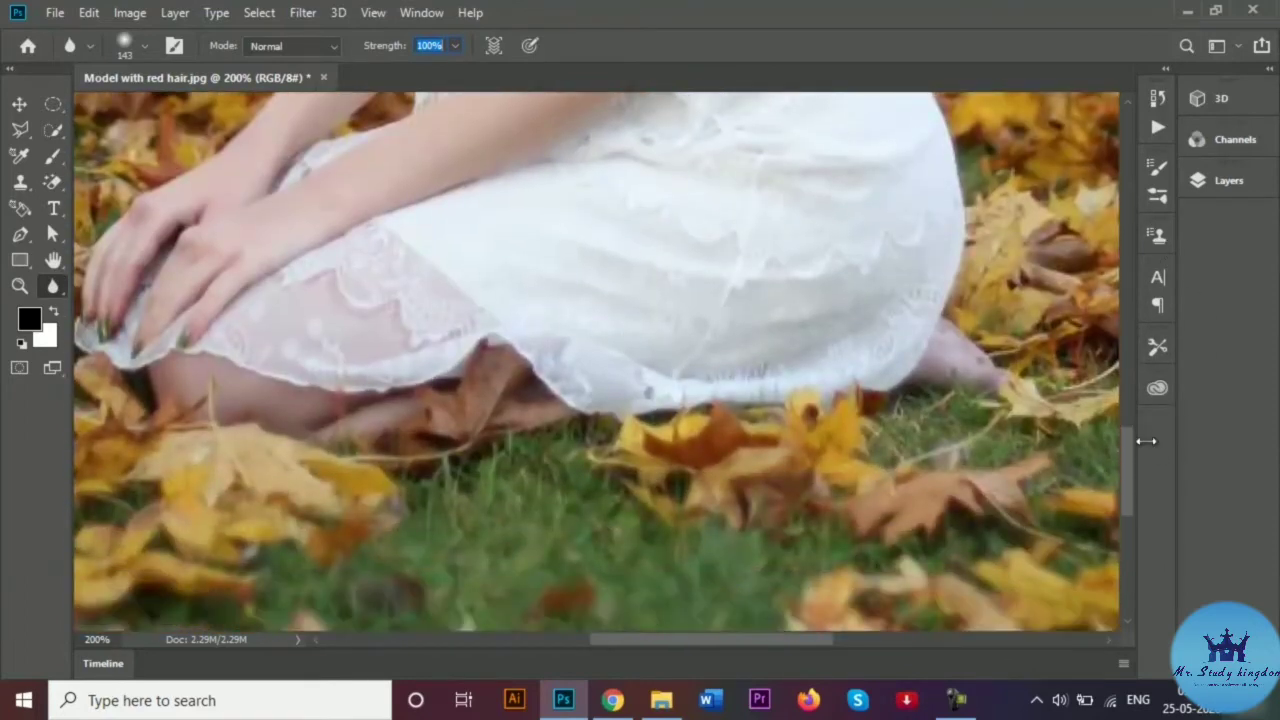
key("ctrl+minus")
key("ctrl+minus")
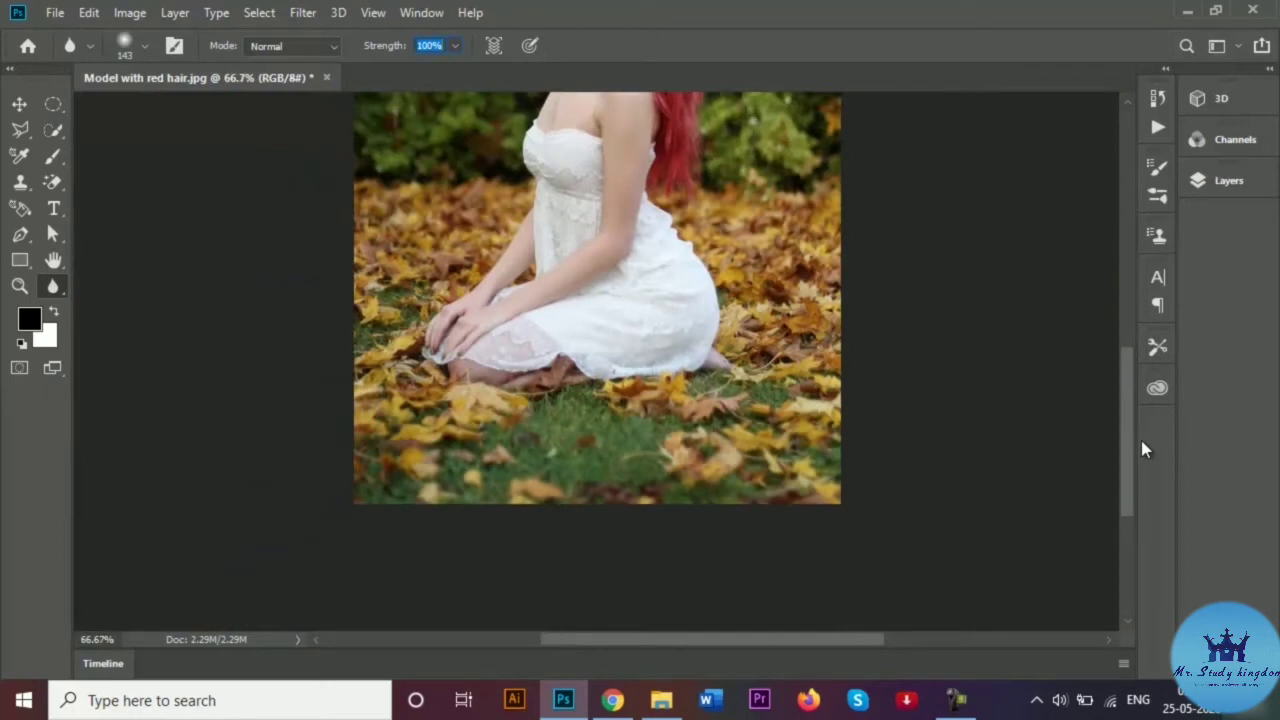
key("ctrl+plus")
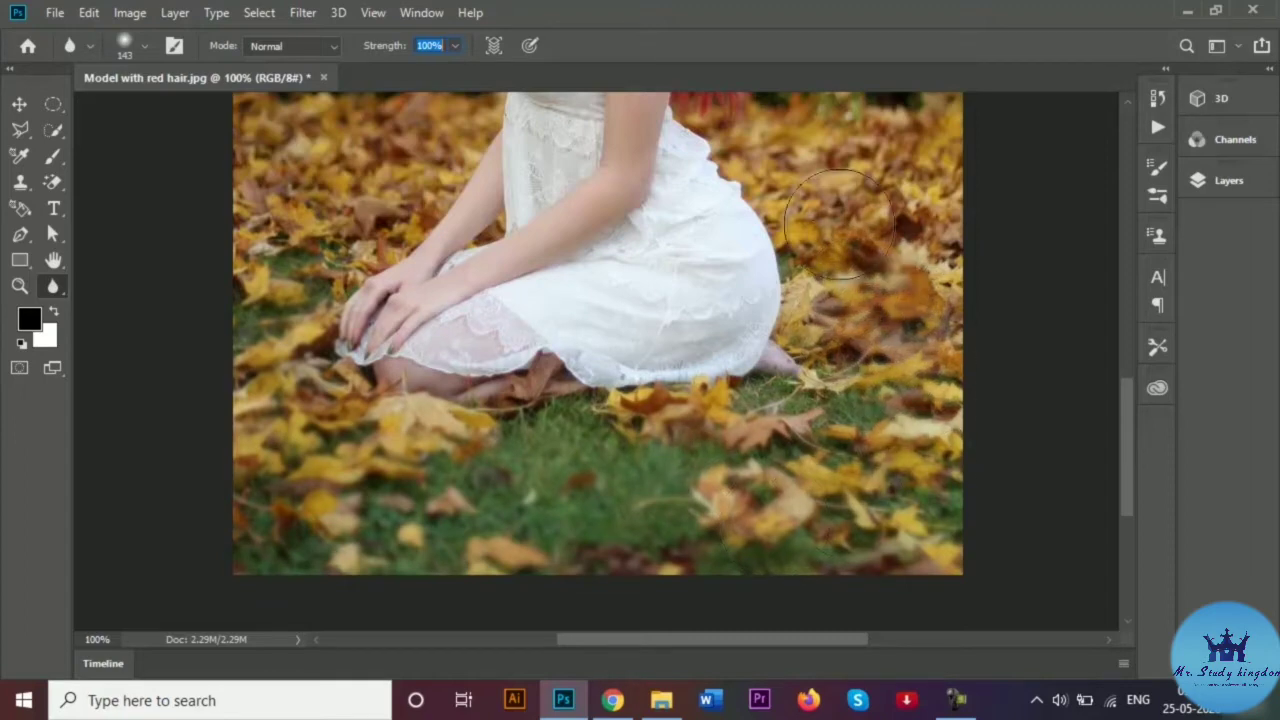
Blur the leaves right of the dress, the upper-left leaves and the foreground grass, undoing one stroke.
mouse_move(917, 210)
left_mouse_down()
mouse_move(943, 259)
mouse_move(850, 296)
mouse_move(826, 214)
left_mouse_up()
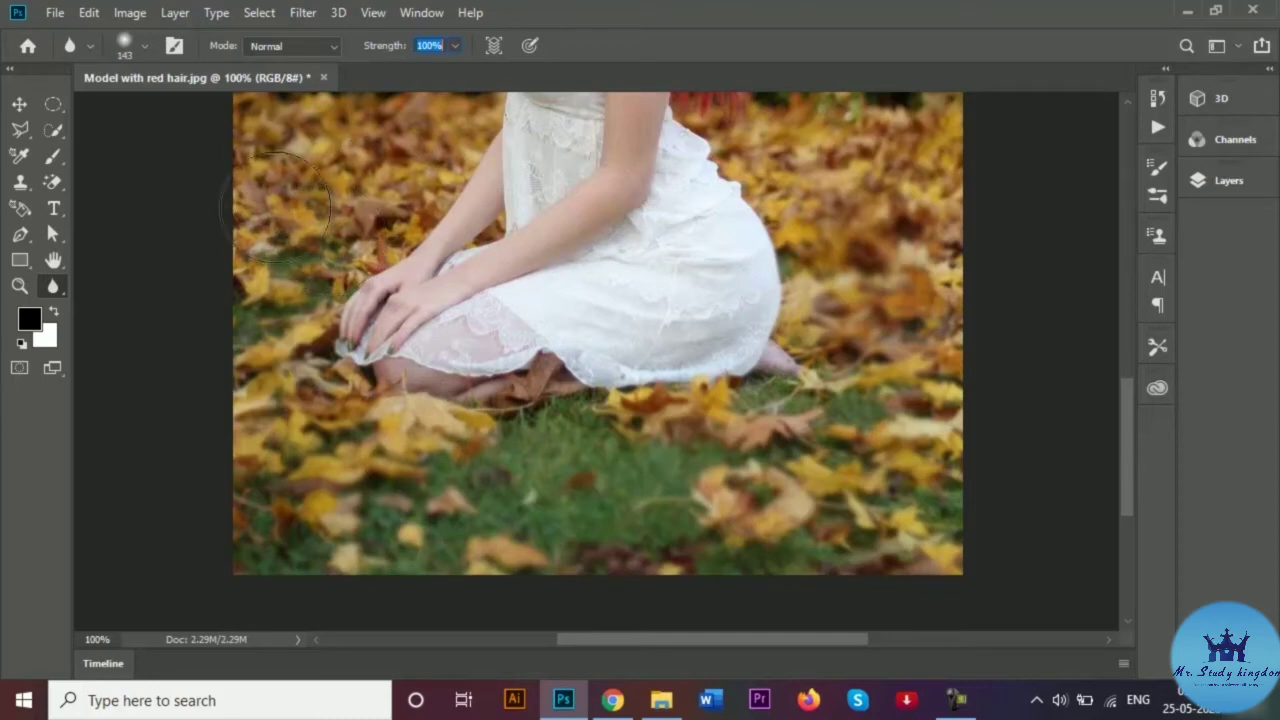
mouse_move(418, 135)
left_mouse_down()
mouse_move(392, 213)
mouse_move(305, 269)
mouse_move(289, 395)
left_mouse_up()
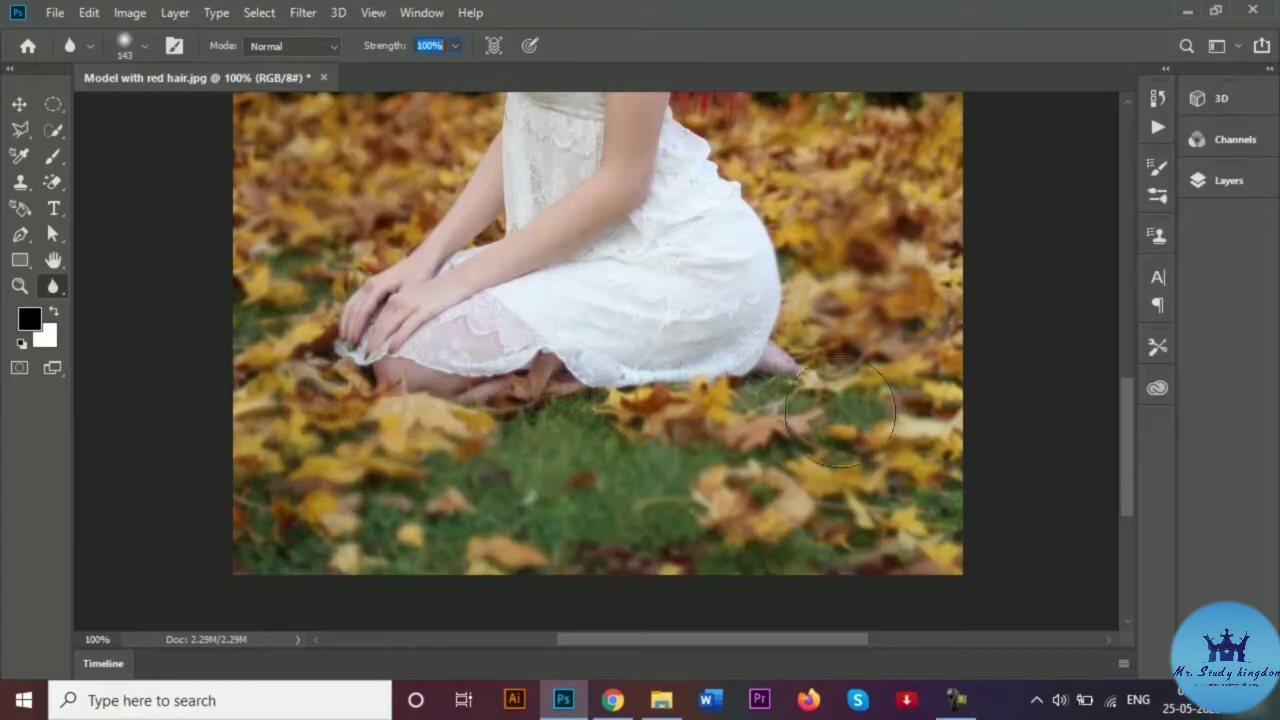
mouse_move(920, 380)
left_mouse_down()
mouse_move(828, 239)
mouse_move(915, 398)
mouse_move(938, 475)
left_mouse_up()
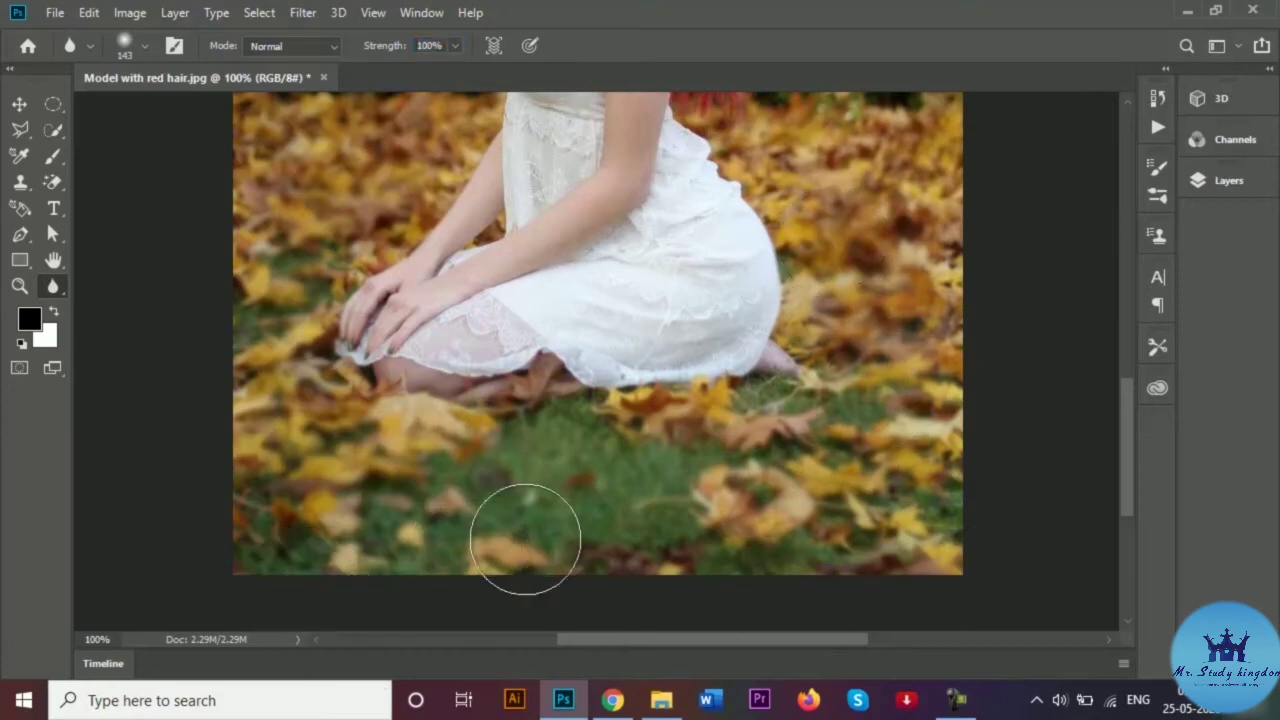
key("ctrl+z")
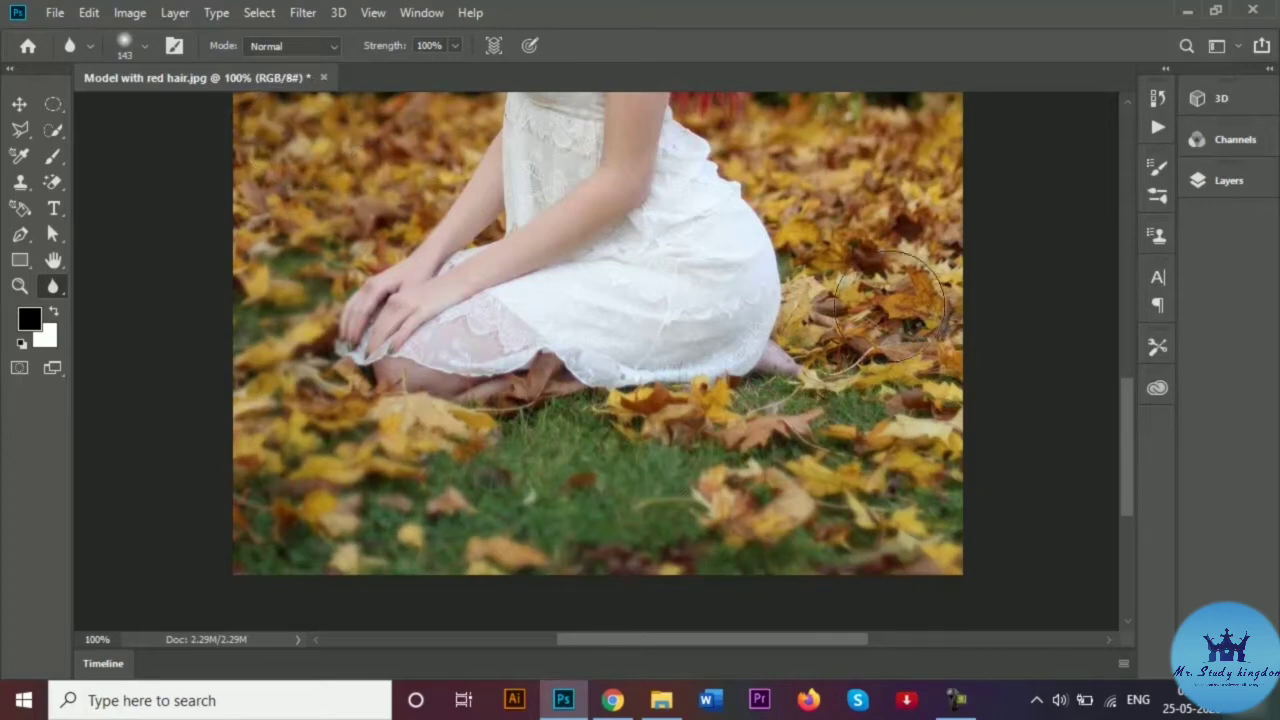
mouse_move(816, 256)
left_mouse_down()
mouse_move(843, 369)
mouse_move(882, 132)
mouse_move(900, 132)
mouse_move(925, 321)
mouse_move(900, 484)
mouse_move(815, 534)
mouse_move(733, 453)
mouse_move(605, 440)
mouse_move(676, 424)
mouse_move(456, 458)
mouse_move(360, 445)
mouse_move(458, 453)
mouse_move(294, 471)
mouse_move(392, 496)
left_mouse_up()
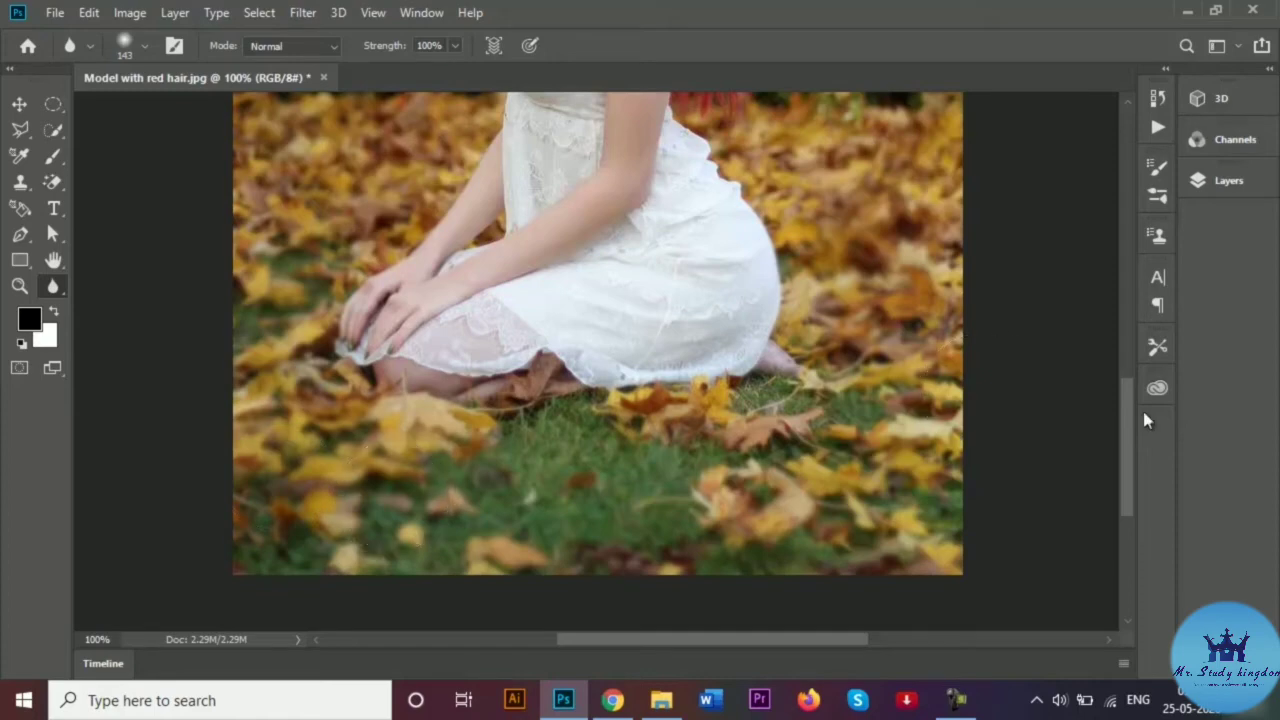
left_click_drag(1132, 425, 1125, 390)
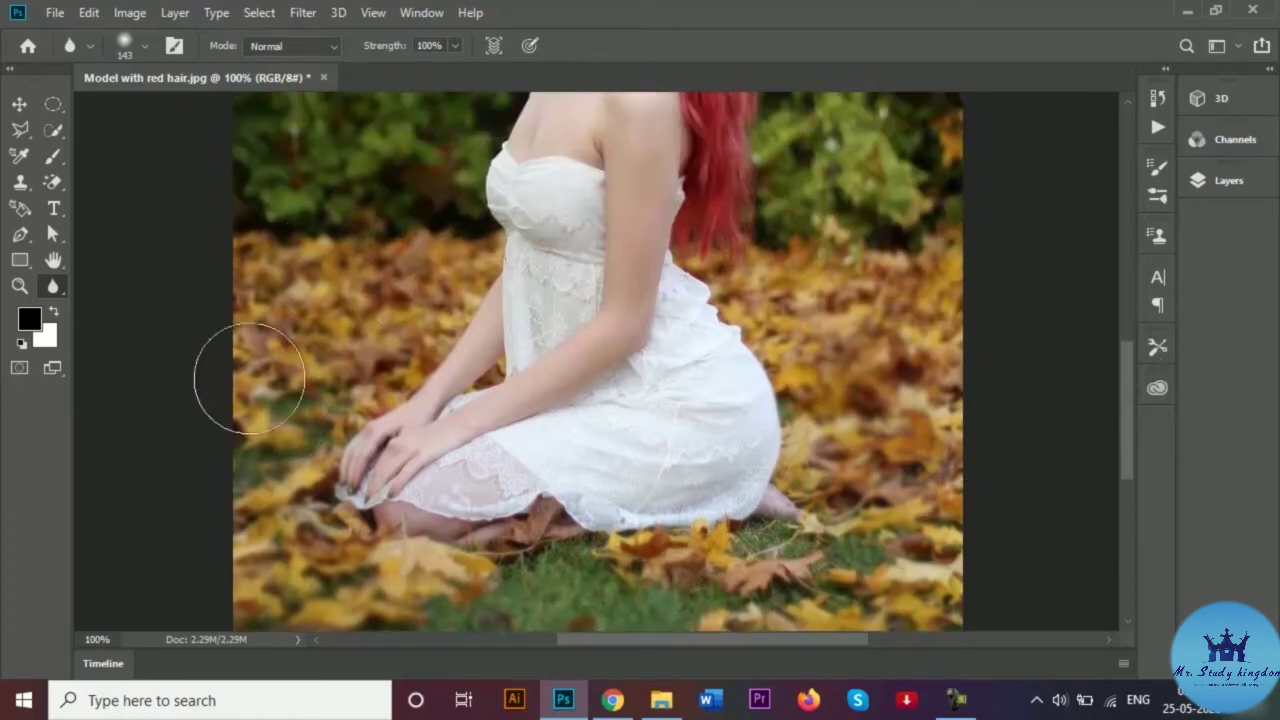
left_click_drag(1124, 356, 1124, 274)
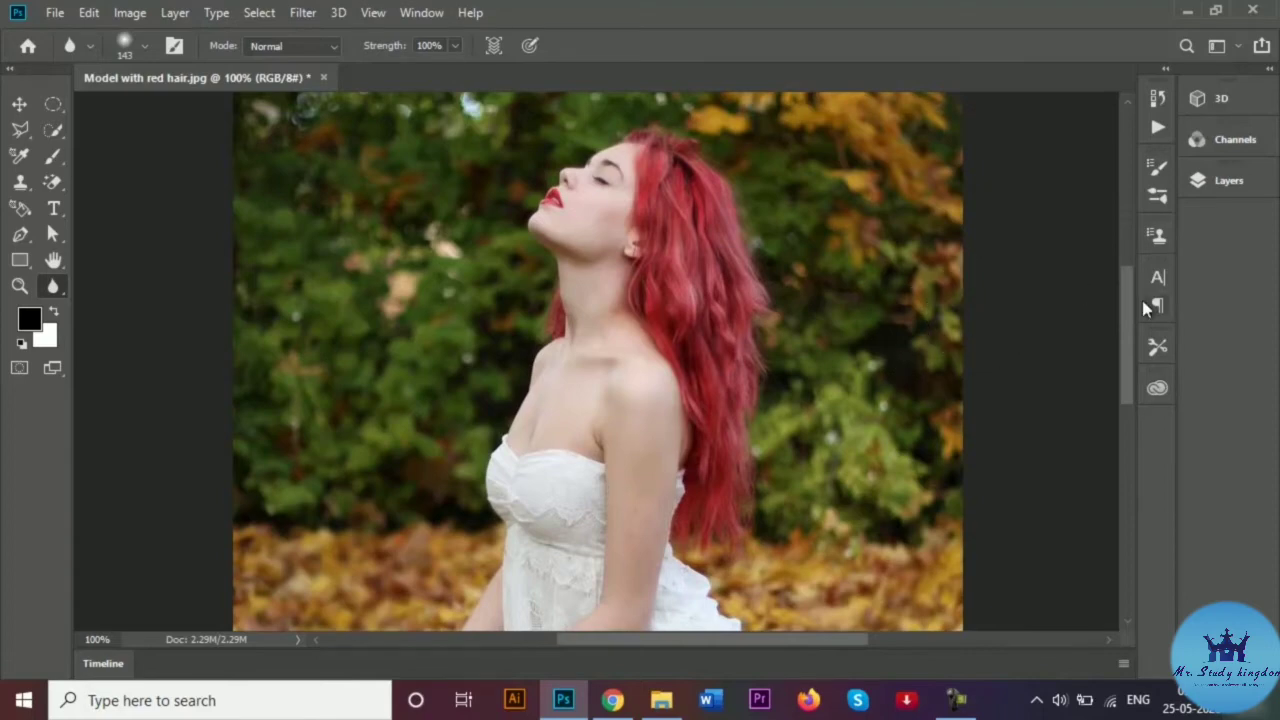
mouse_move(1124, 300)
left_mouse_down()
mouse_move(1152, 397)
mouse_move(1145, 432)
left_mouse_up()
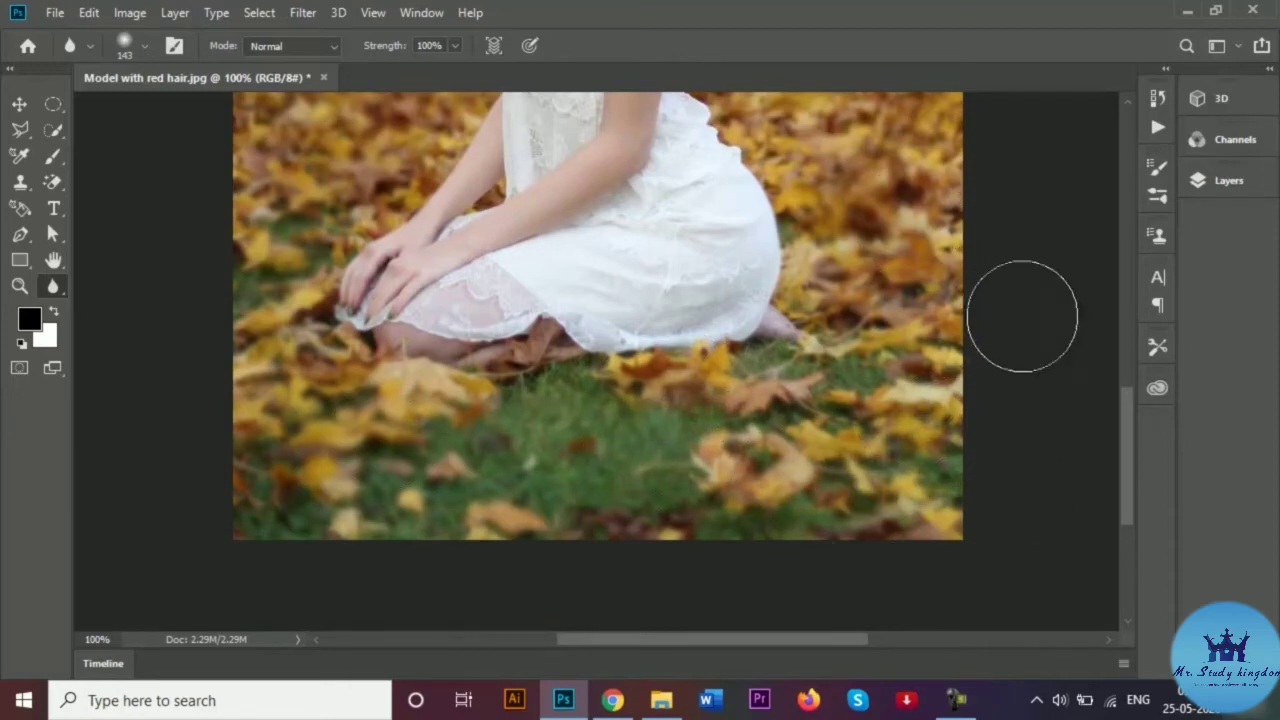
scroll(1124, 418, "up", 2)
scroll(1123, 418, "up", 5)
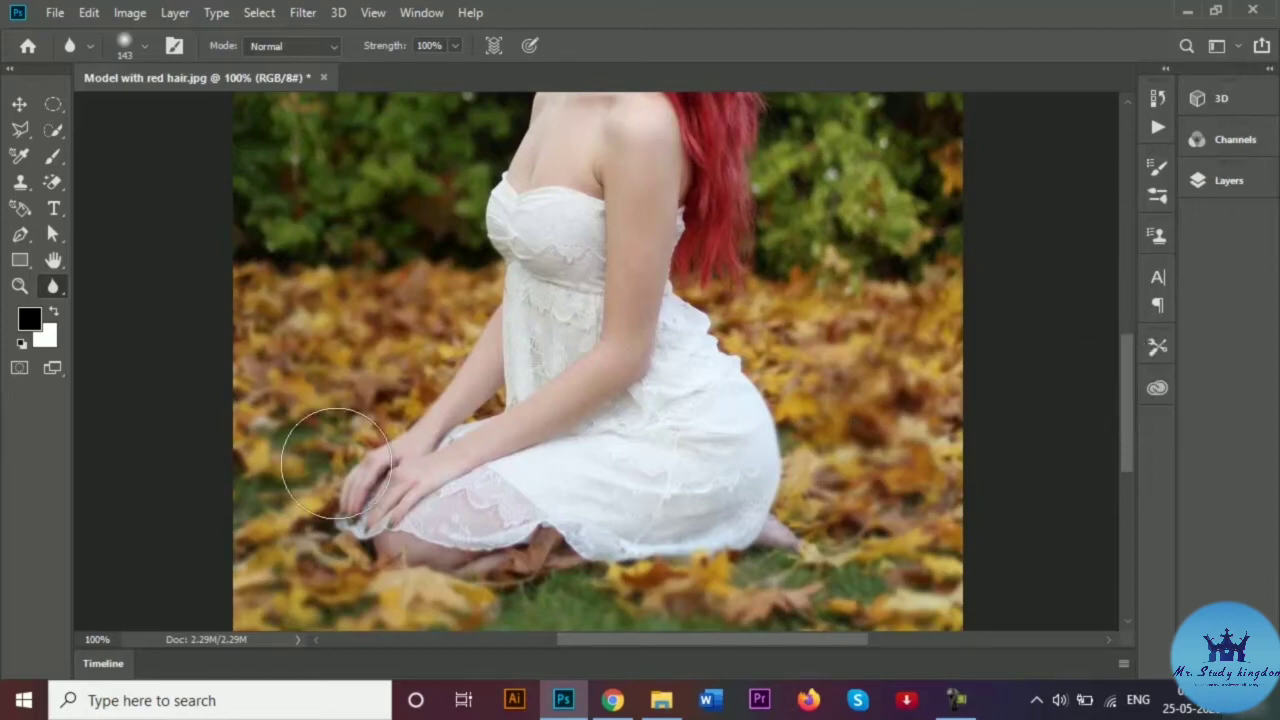
key("z")
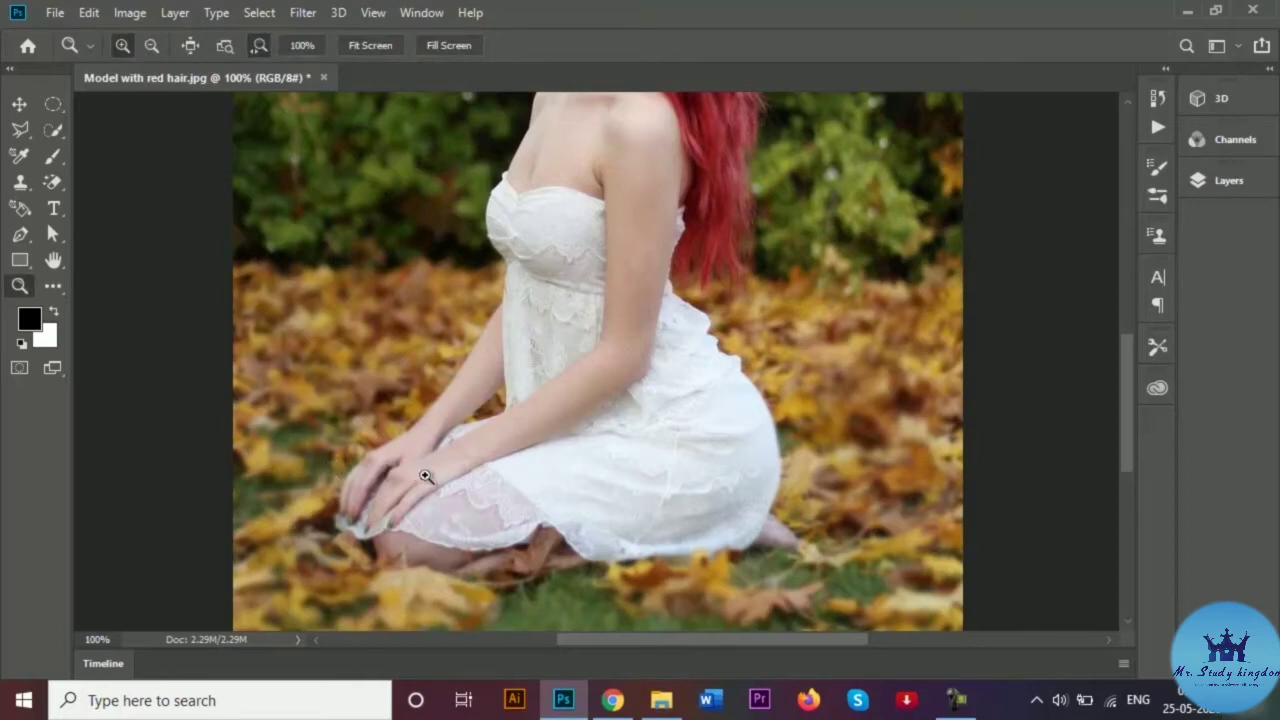
scroll(420, 478, "down", 2)
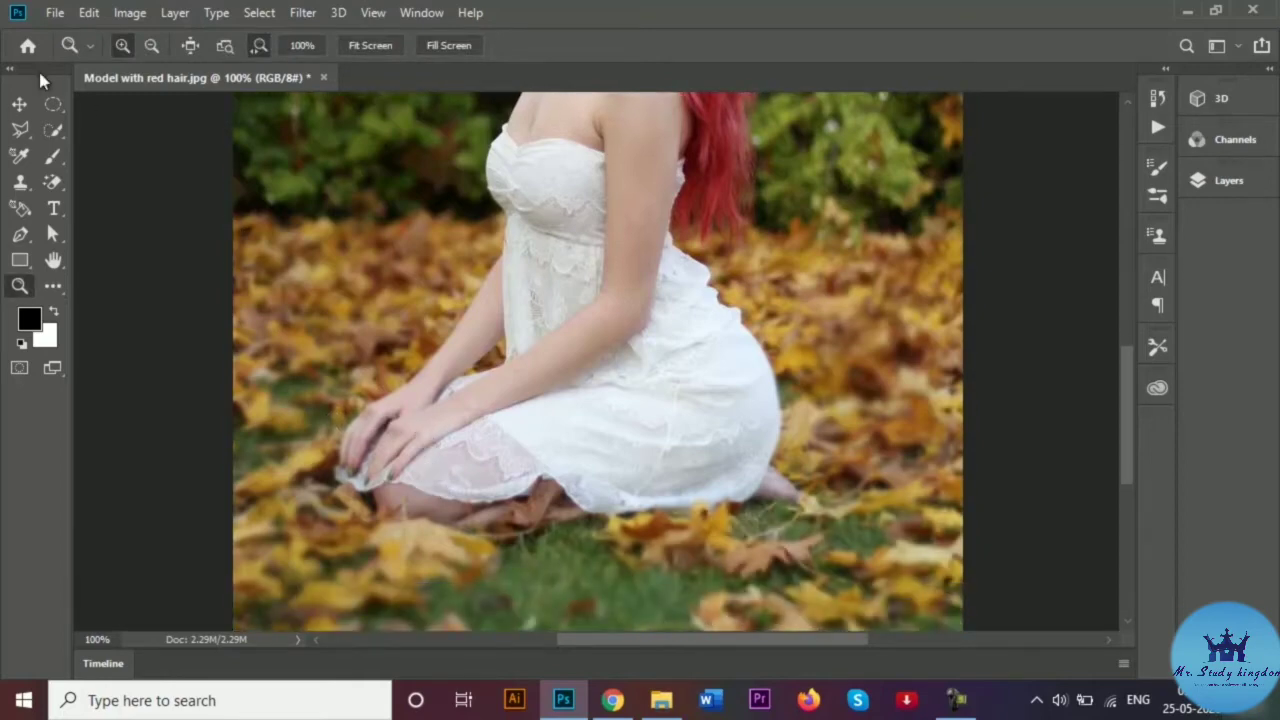
left_click(18, 104)
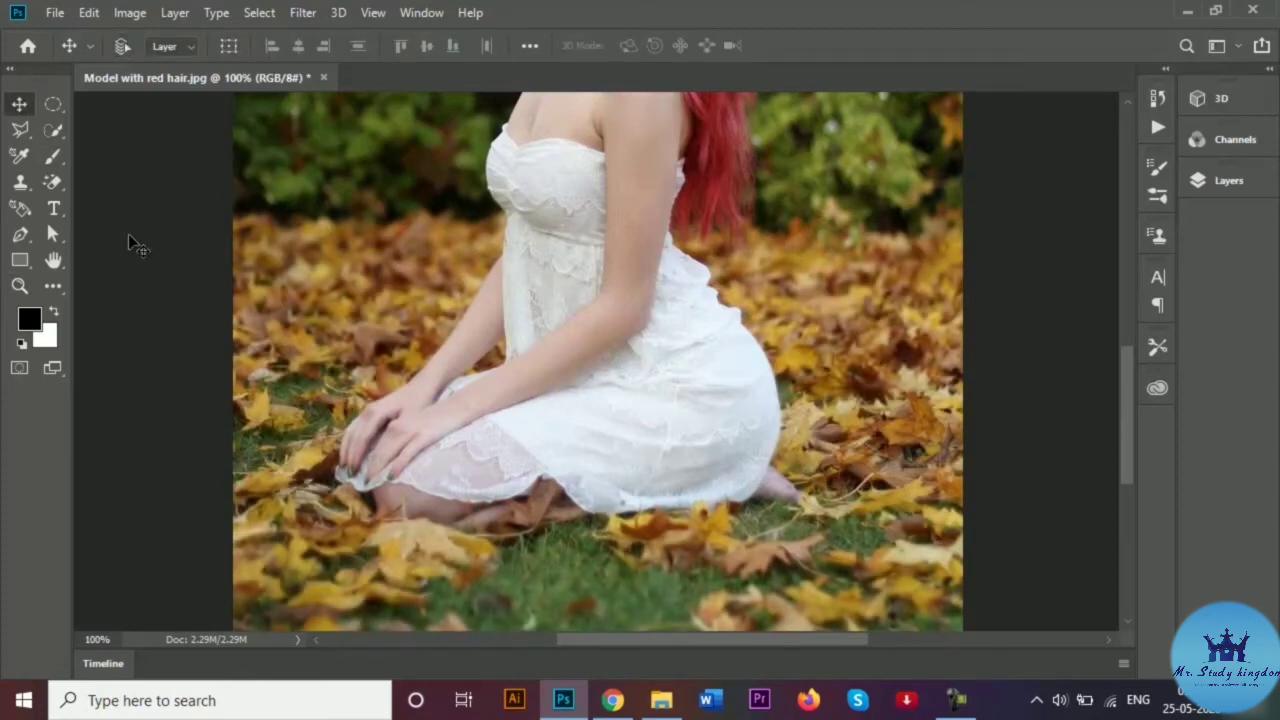
scroll(440, 245, "up", 5)
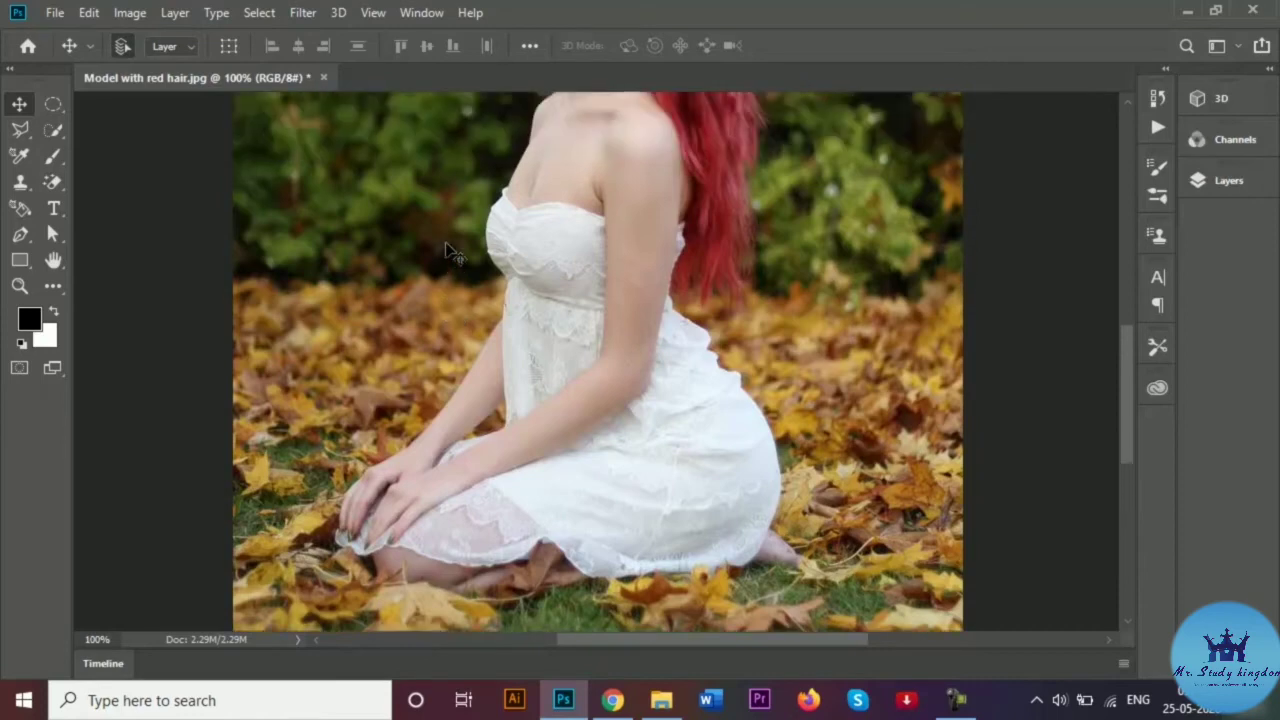
scroll(437, 250, "up", 2)
scroll(435, 245, "down", 1)
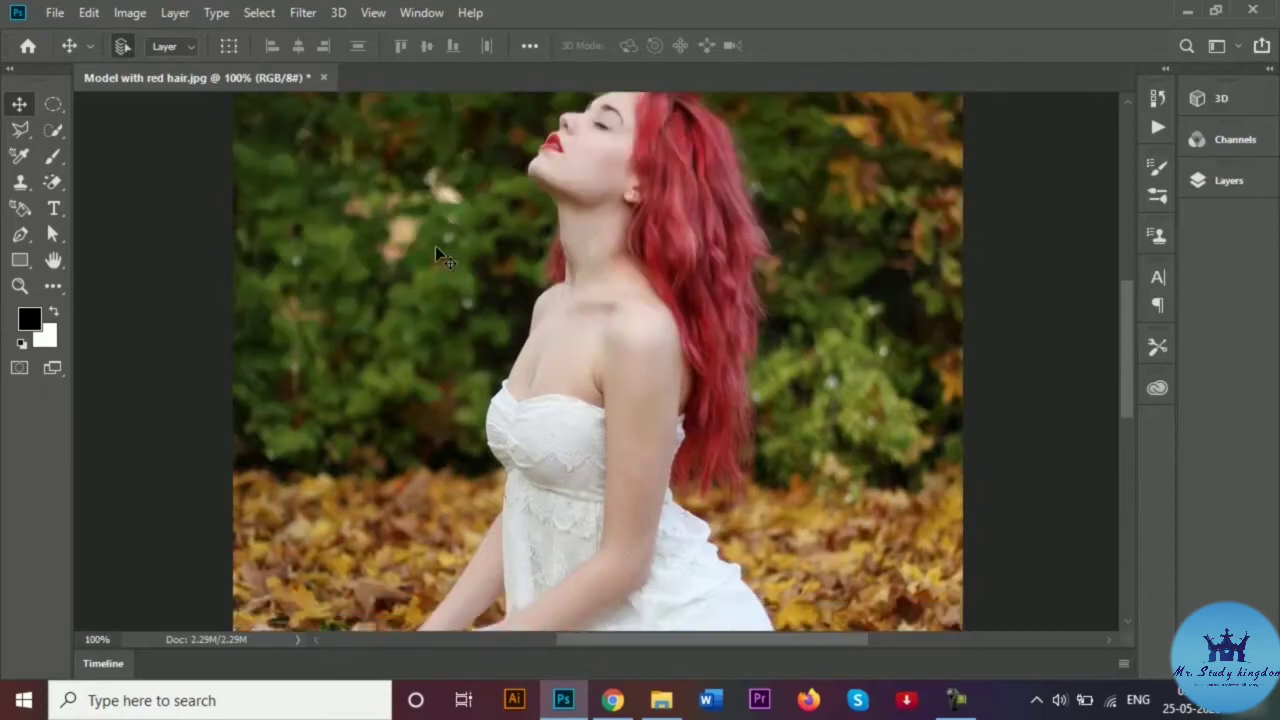
scroll(435, 250, "down", 3)
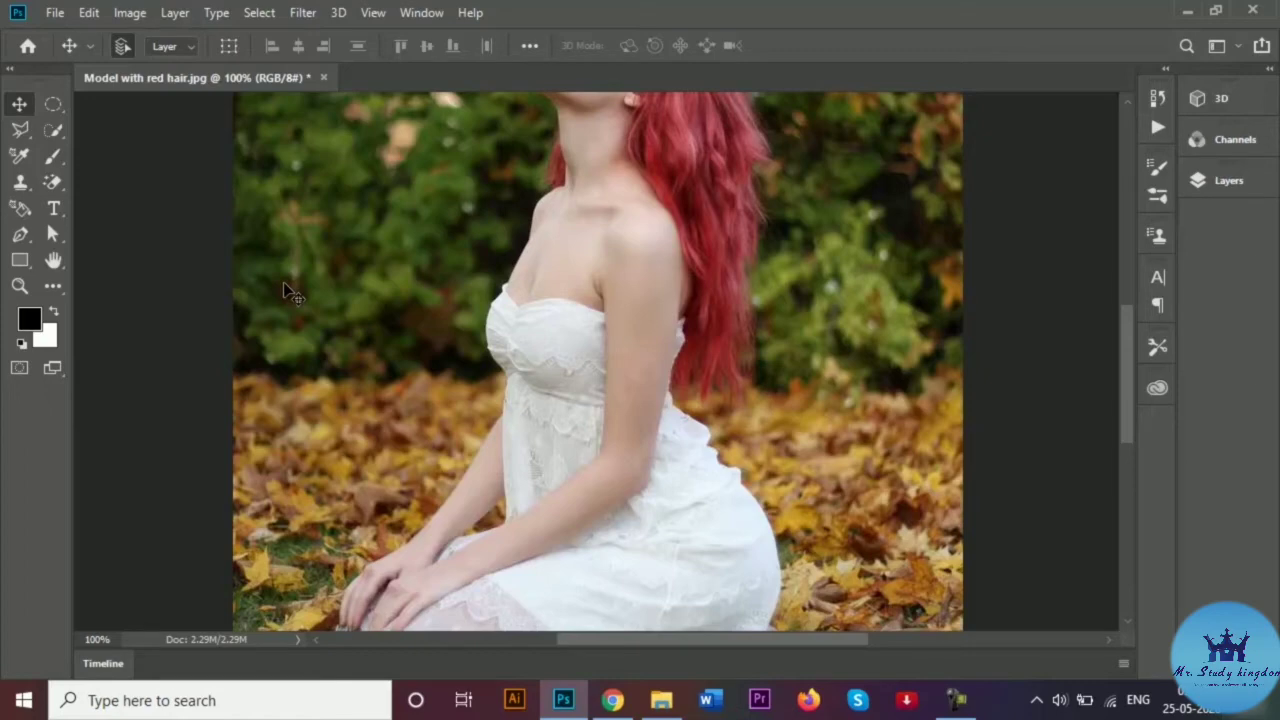
scroll(288, 288, "up", 3)
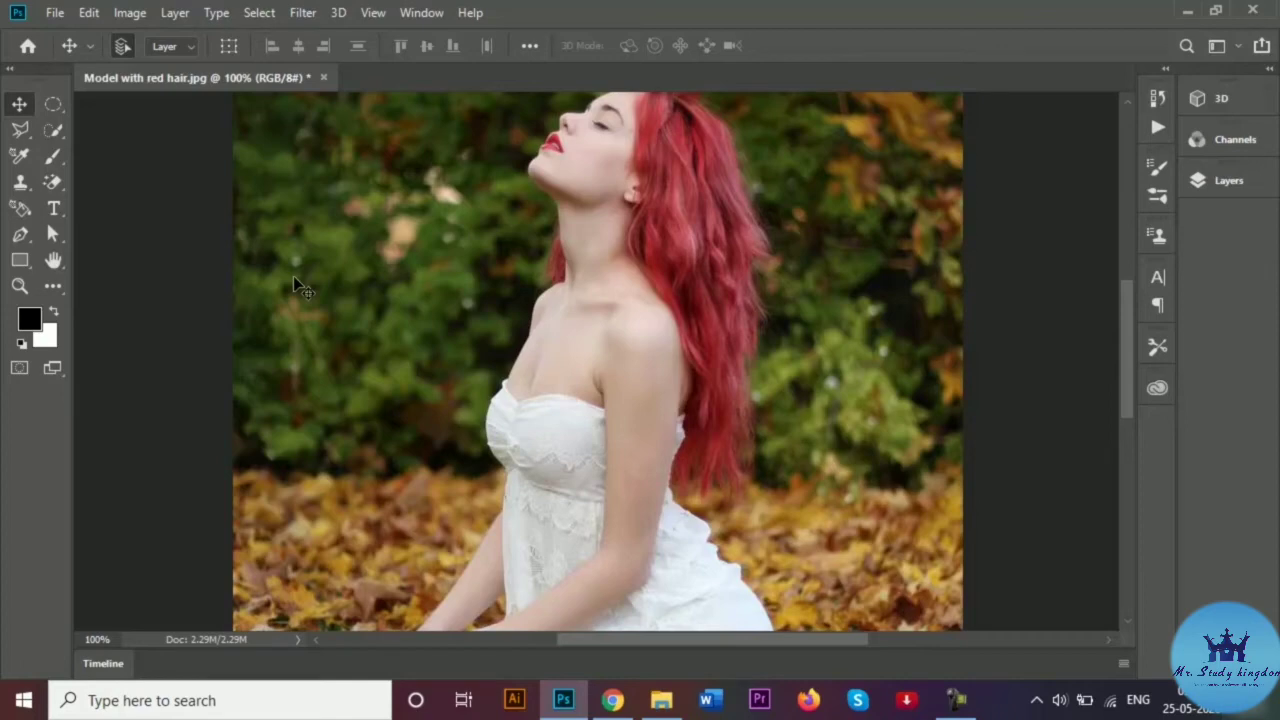
Switch back to the Blur Tool and set its brush size to 90.
left_click(56, 287)
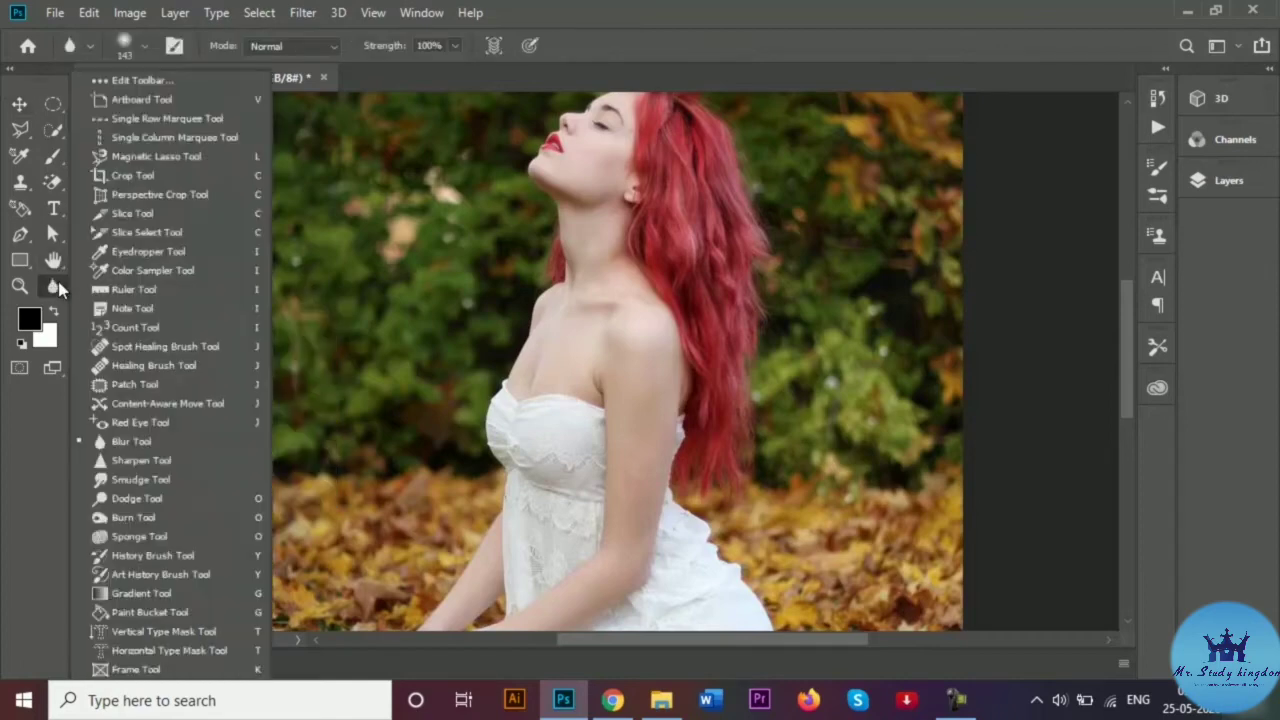
left_click(133, 463)
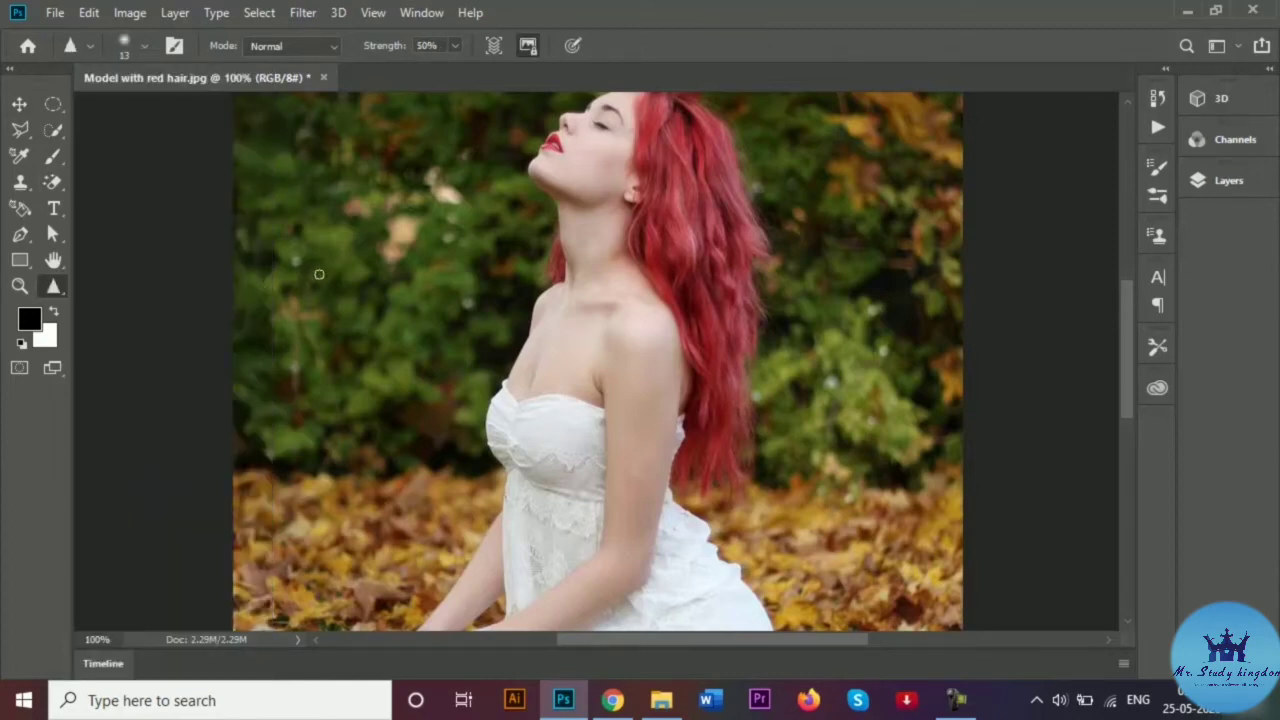
key("shift+r")
key("bracketright")
key("bracketleft")
key("bracketleft")
key("bracketleft")
key("bracketleft")
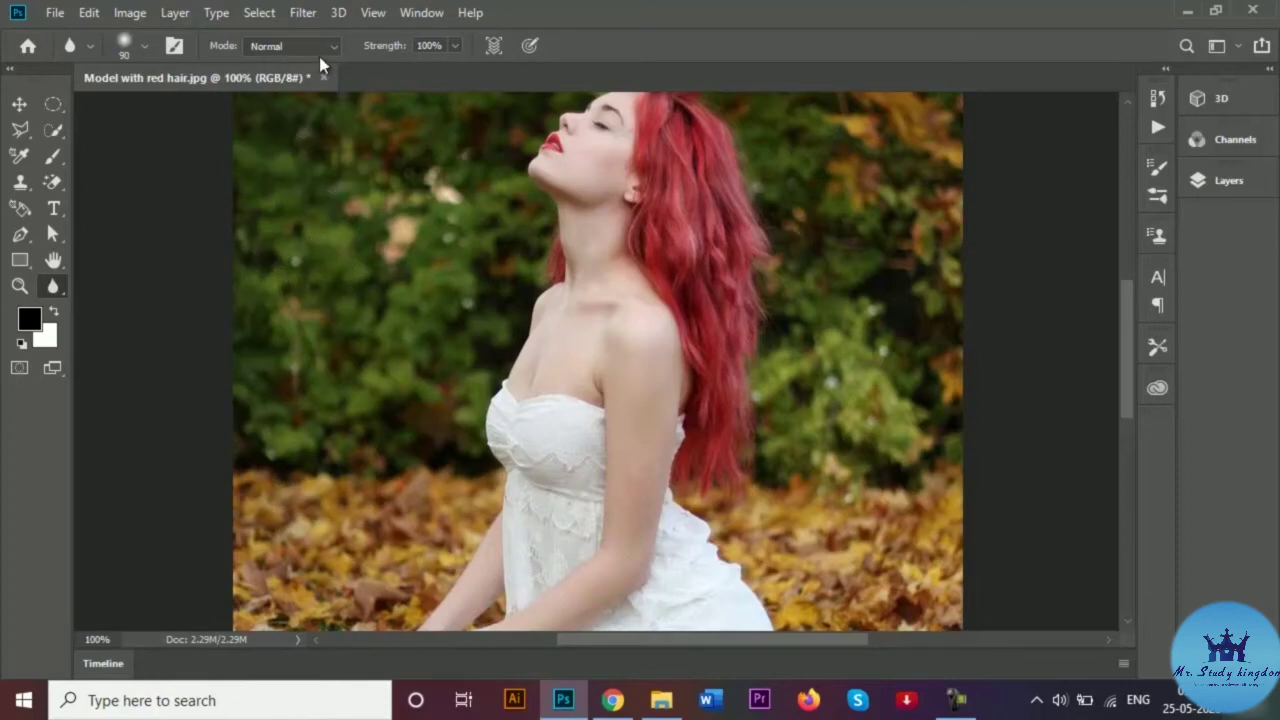
Lower blur strength to 55% and zoom to 200% on the model's shoulder and hair.
left_click(461, 46)
left_click_drag(457, 70, 415, 75)
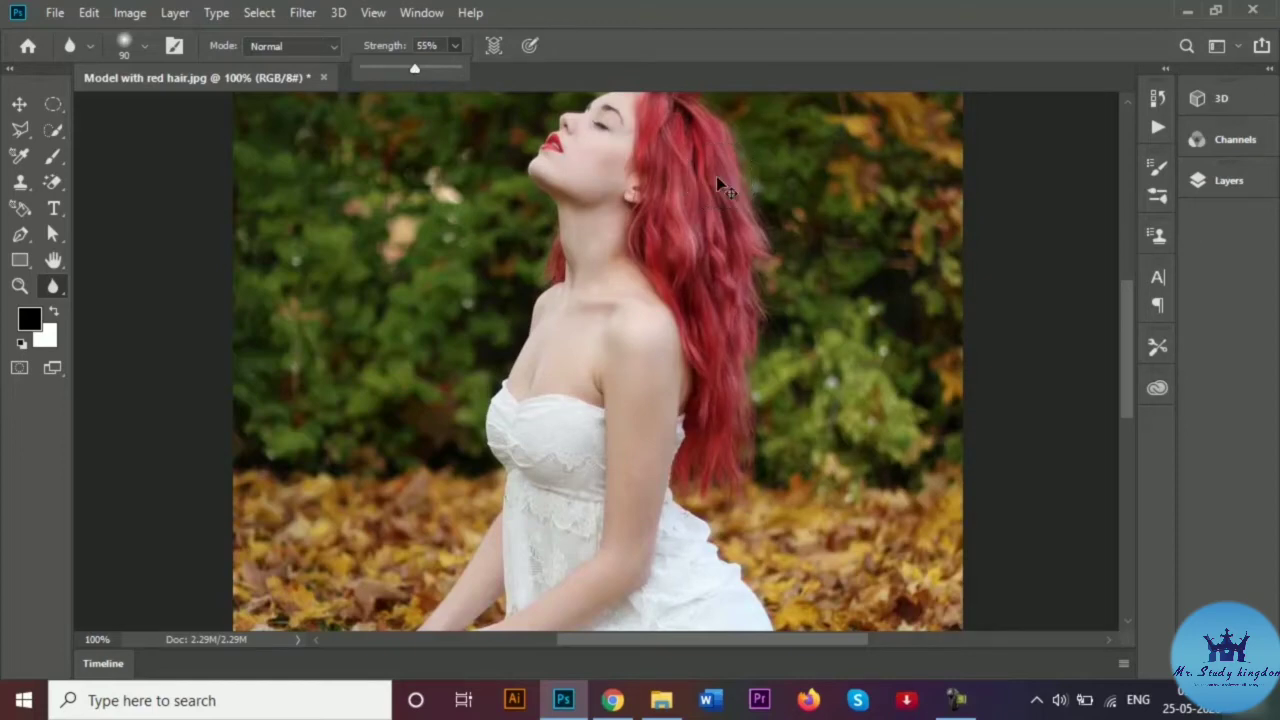
key("ctrl+plus")
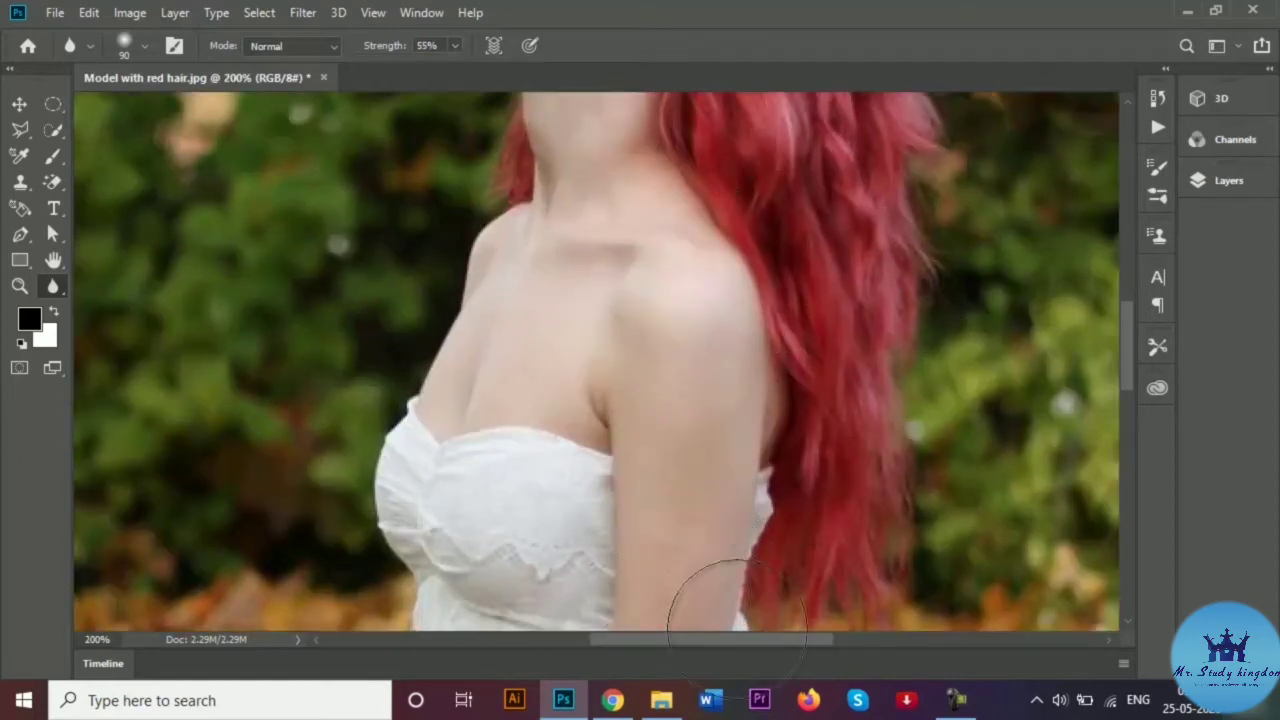
left_click_drag(803, 640, 835, 640)
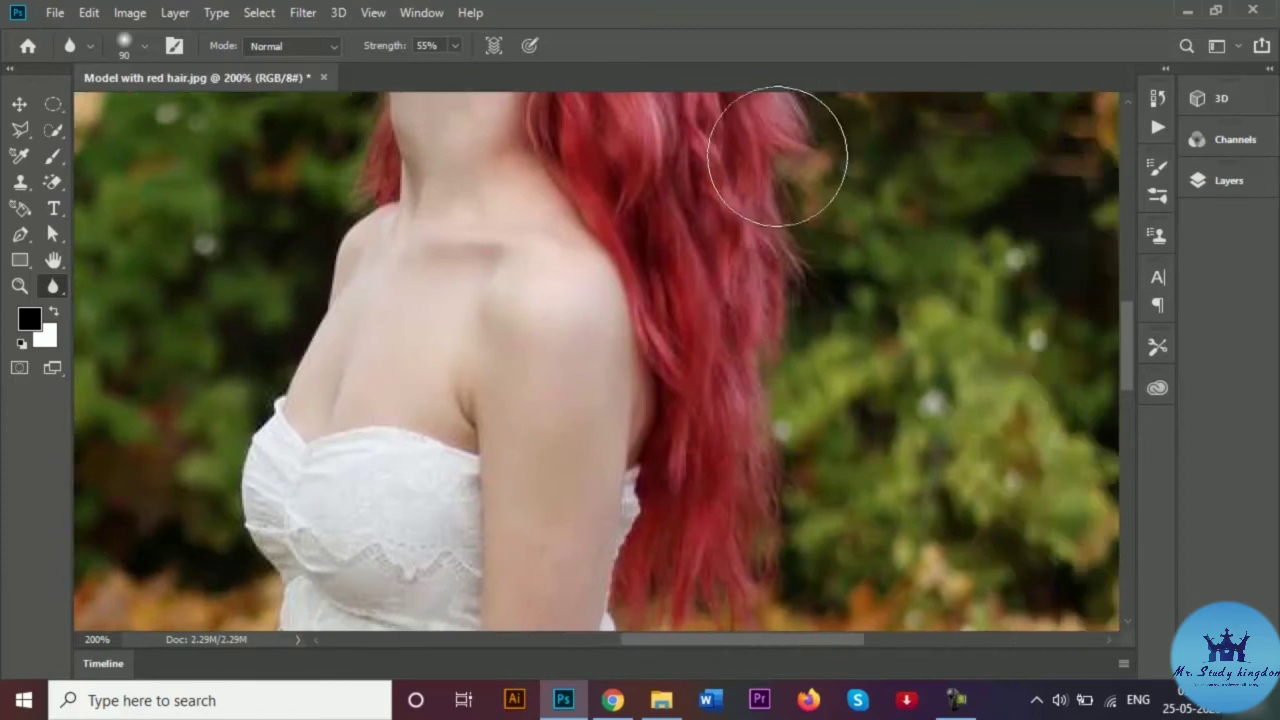
Switch to the Sharpen Tool and sharpen the right edge of the red hair.
right_click(55, 288)
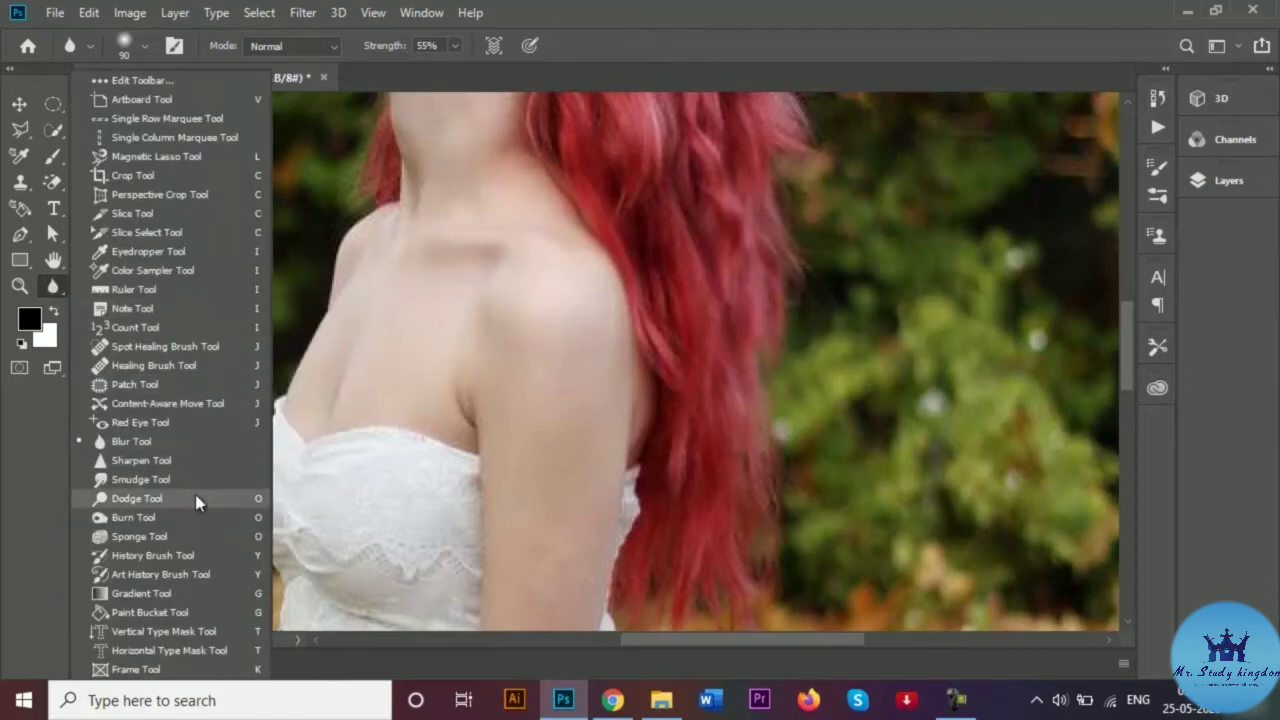
left_click(150, 460)
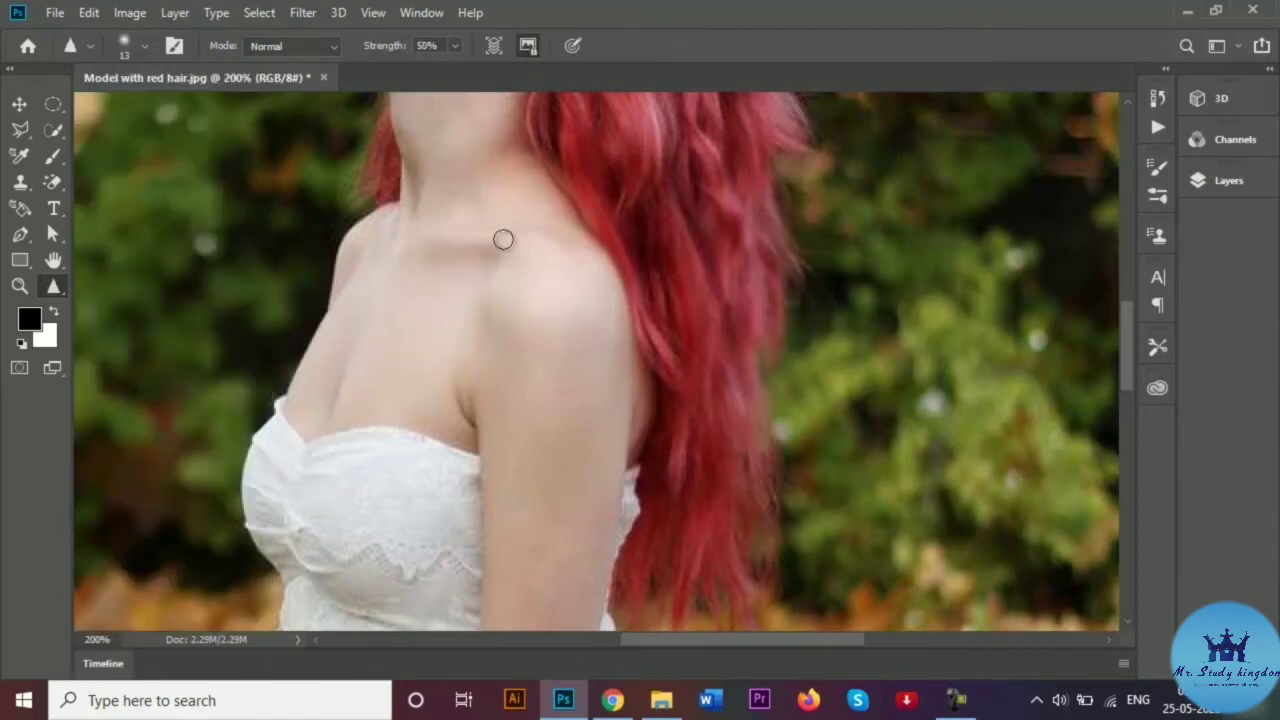
mouse_move(775, 210)
left_mouse_down()
mouse_move(778, 288)
mouse_move(756, 346)
mouse_move(776, 482)
mouse_move(774, 514)
mouse_move(765, 482)
mouse_move(768, 558)
mouse_move(771, 470)
mouse_move(770, 566)
mouse_move(762, 482)
mouse_move(771, 571)
left_mouse_up()
left_click_drag(1131, 344, 1135, 382)
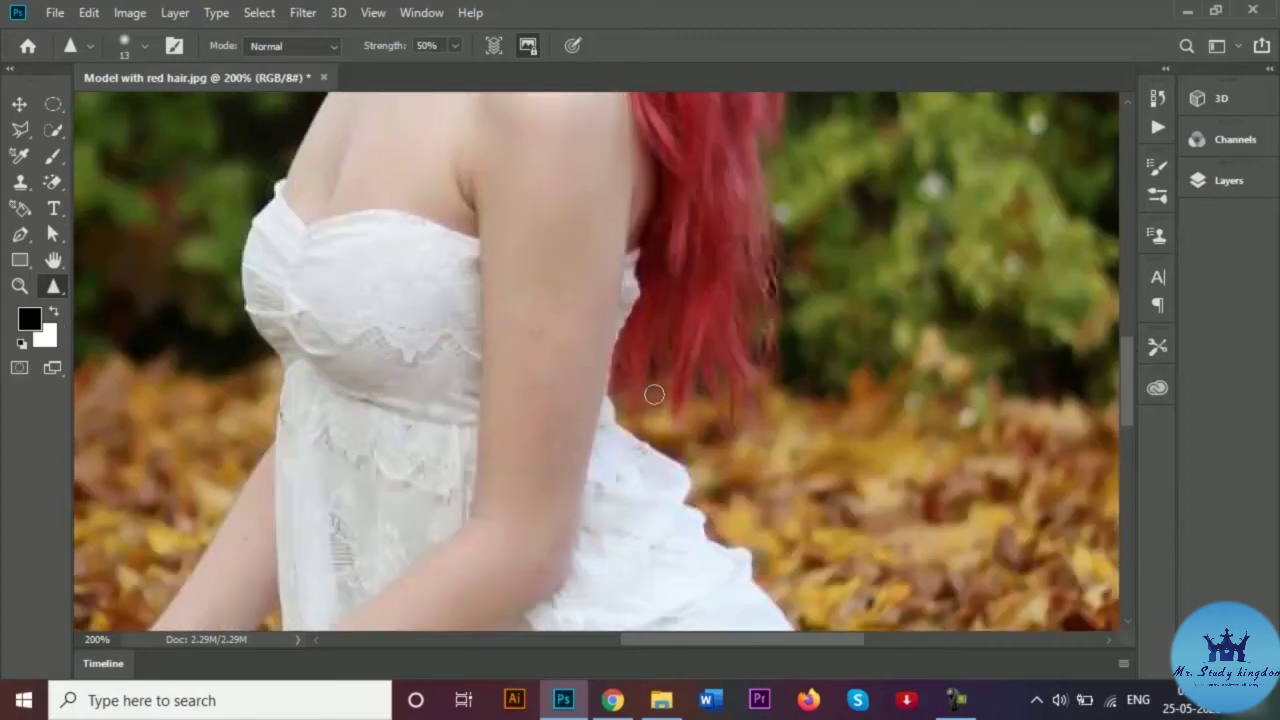
Sharpen the lower hair tips and the edges where the arms meet the white dress.
mouse_move(679, 384)
left_mouse_down()
mouse_move(666, 357)
mouse_move(681, 431)
mouse_move(689, 361)
mouse_move(688, 412)
mouse_move(705, 389)
mouse_move(723, 441)
left_mouse_up()
mouse_move(613, 397)
left_mouse_down()
mouse_move(567, 575)
mouse_move(623, 321)
mouse_move(631, 204)
mouse_move(593, 280)
mouse_move(612, 323)
mouse_move(578, 536)
mouse_move(550, 574)
left_mouse_up()
mouse_move(481, 326)
left_mouse_down()
mouse_move(466, 514)
mouse_move(491, 374)
mouse_move(474, 196)
mouse_move(468, 264)
mouse_move(485, 368)
mouse_move(465, 530)
left_mouse_up()
left_click_drag(616, 387, 643, 453)
scroll(752, 353, "up", 5)
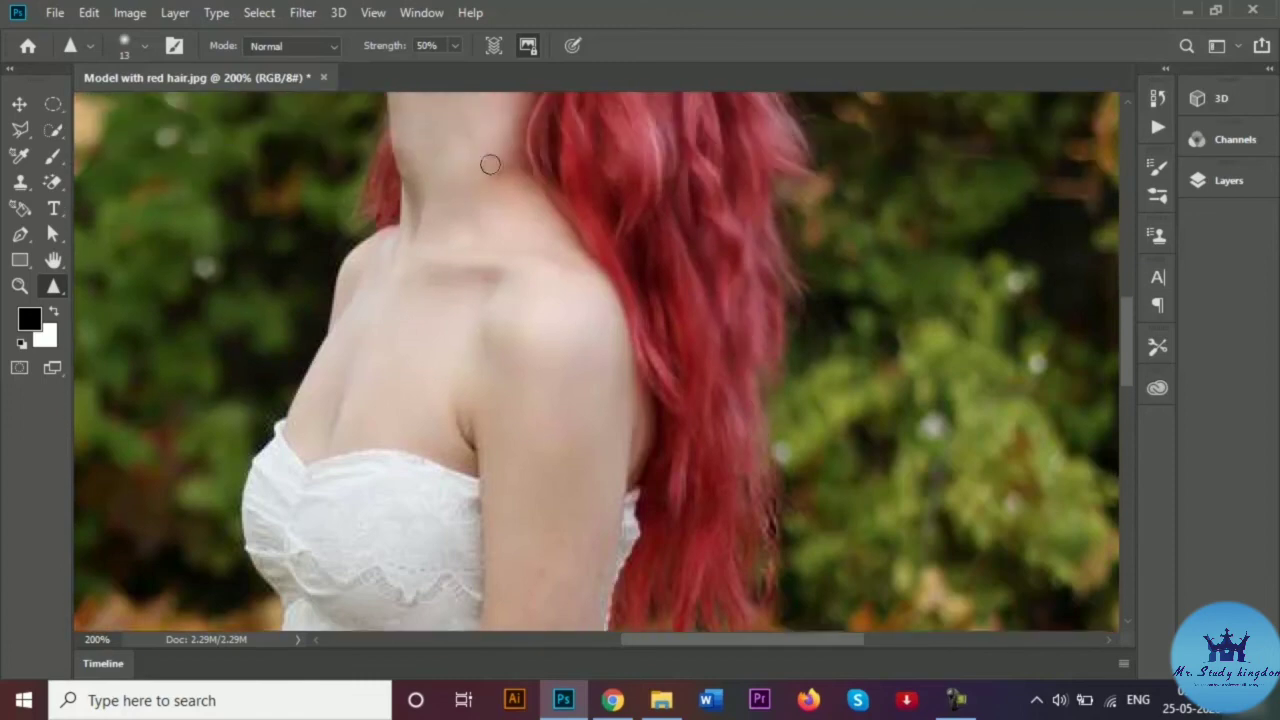
Raise the sharpen strength to 83%.
left_click(455, 45)
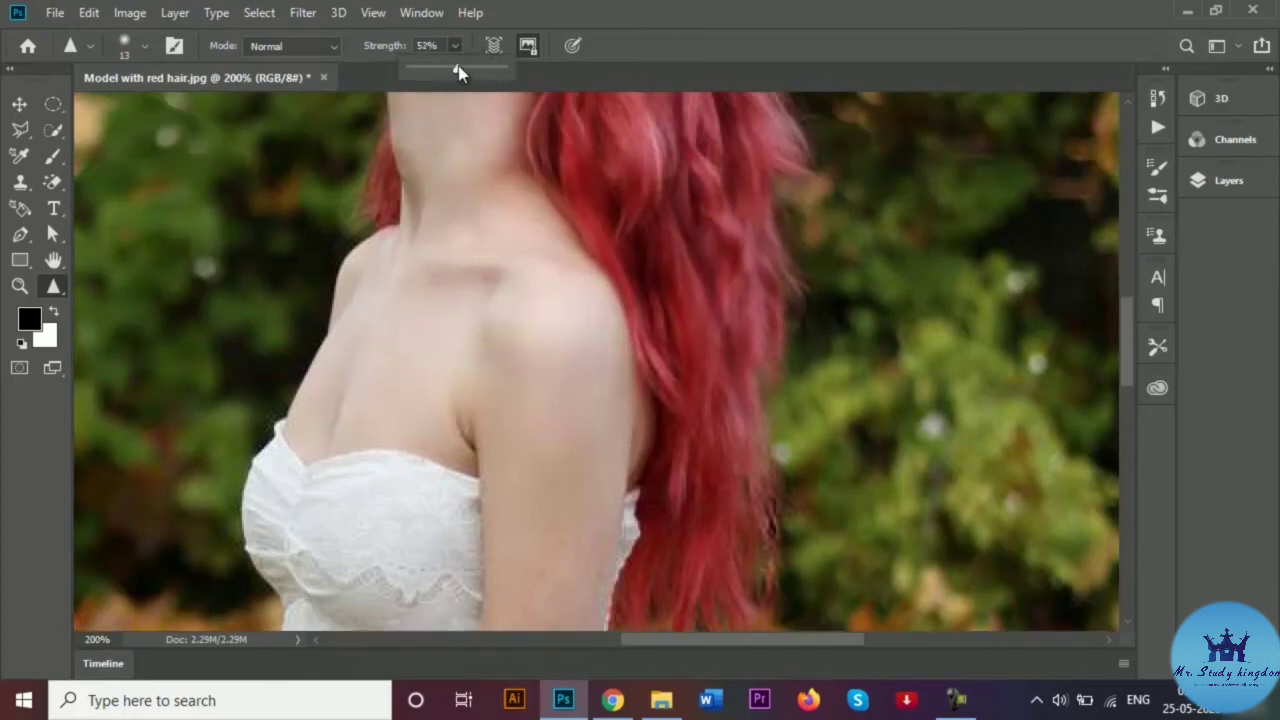
left_click_drag(455, 70, 490, 70)
left_click(804, 138)
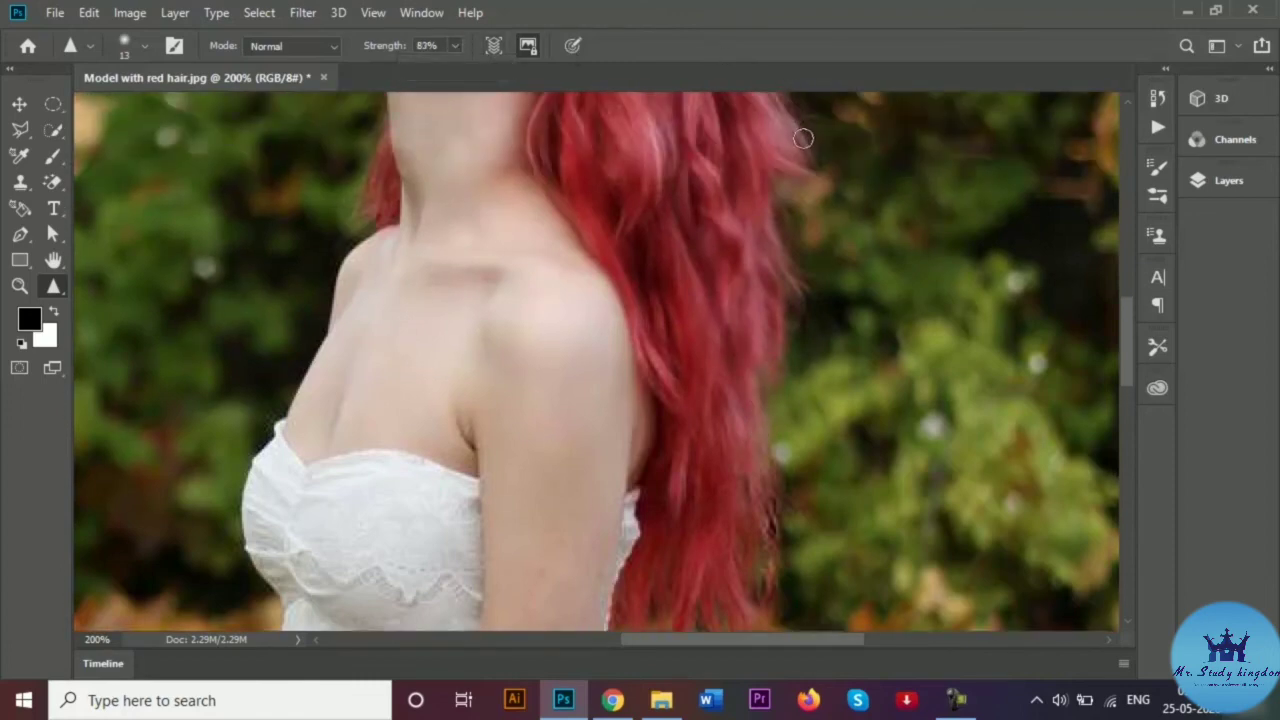
Sharpen the hair's right edge from the top and the hairline on top of the head.
mouse_move(803, 138)
left_mouse_down()
mouse_move(813, 168)
mouse_move(763, 174)
mouse_move(801, 300)
mouse_move(780, 301)
mouse_move(774, 286)
mouse_move(780, 377)
mouse_move(766, 378)
mouse_move(754, 350)
mouse_move(760, 406)
mouse_move(747, 378)
mouse_move(773, 536)
left_mouse_up()
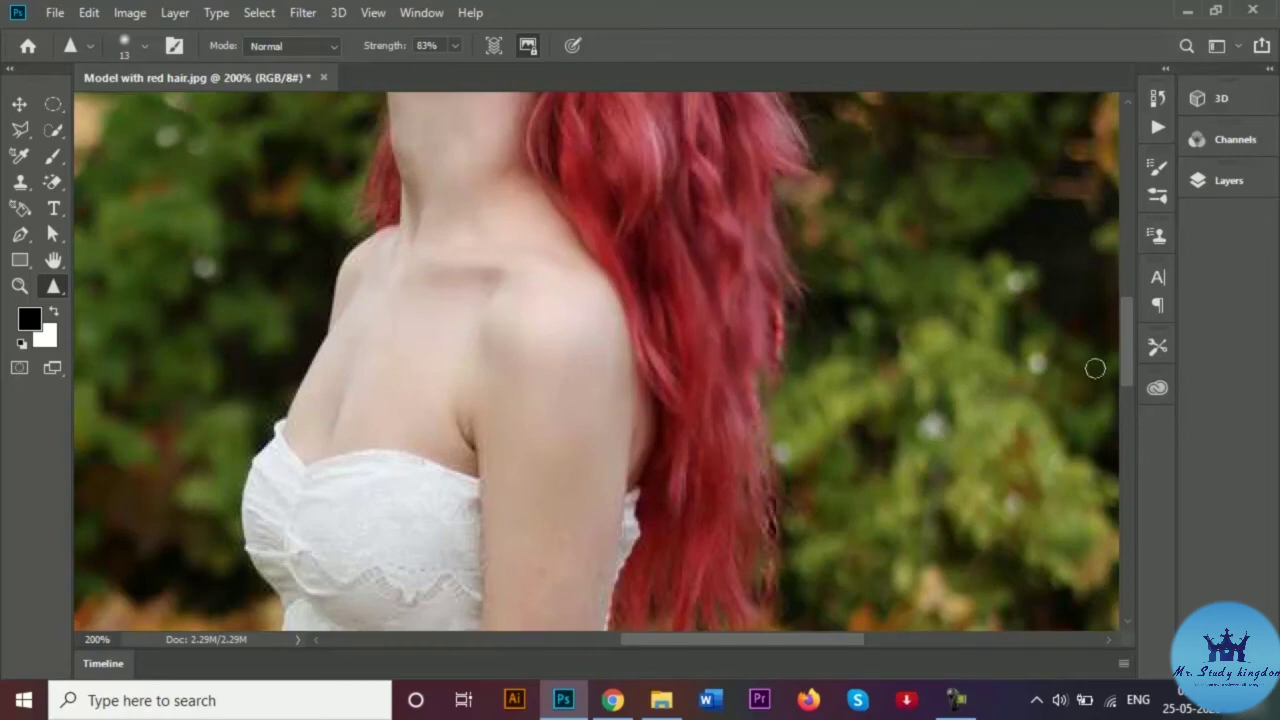
left_click_drag(1128, 342, 1126, 277)
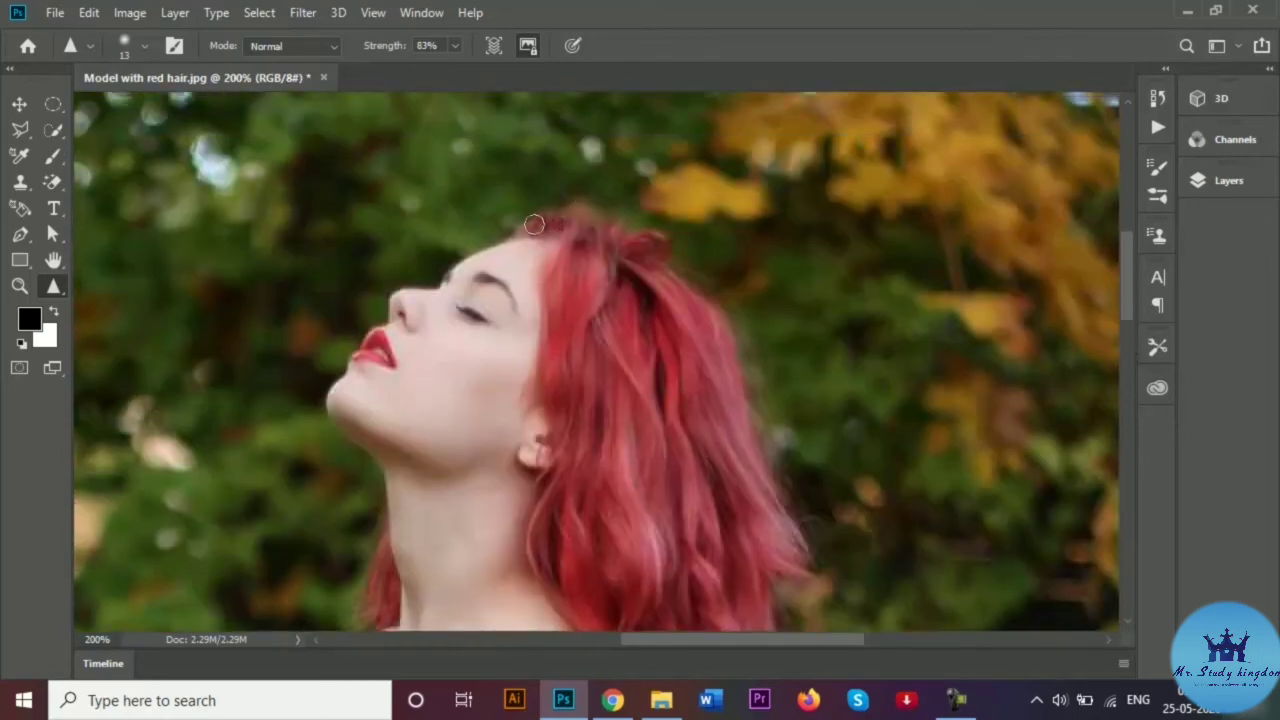
mouse_move(534, 224)
left_mouse_down()
mouse_move(571, 217)
mouse_move(514, 229)
mouse_move(610, 221)
mouse_move(646, 234)
mouse_move(711, 293)
mouse_move(814, 550)
mouse_move(763, 426)
left_mouse_up()
scroll(457, 337, "down", 6)
scroll(480, 392, "down", 3)
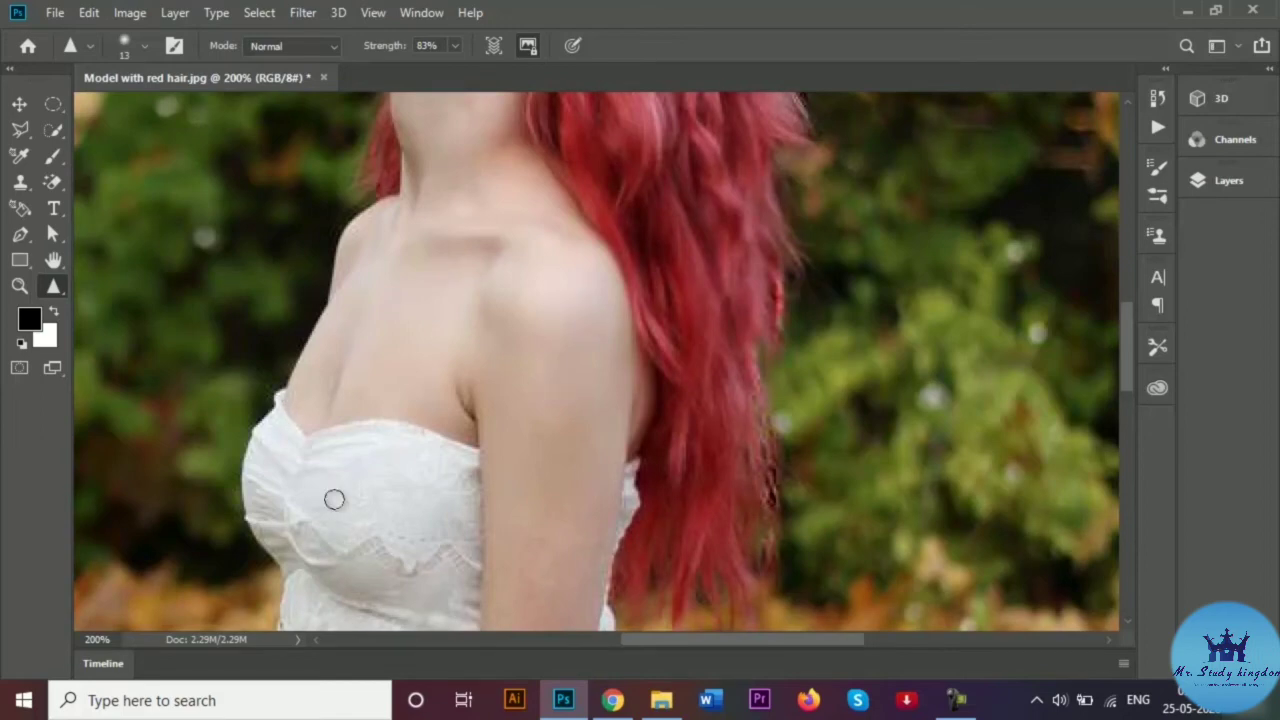
mouse_move(766, 434)
left_mouse_down()
mouse_move(770, 516)
mouse_move(757, 454)
mouse_move(758, 531)
mouse_move(777, 567)
mouse_move(744, 404)
mouse_move(788, 473)
mouse_move(768, 490)
mouse_move(778, 430)
mouse_move(743, 421)
mouse_move(786, 416)
mouse_move(773, 571)
left_mouse_up()
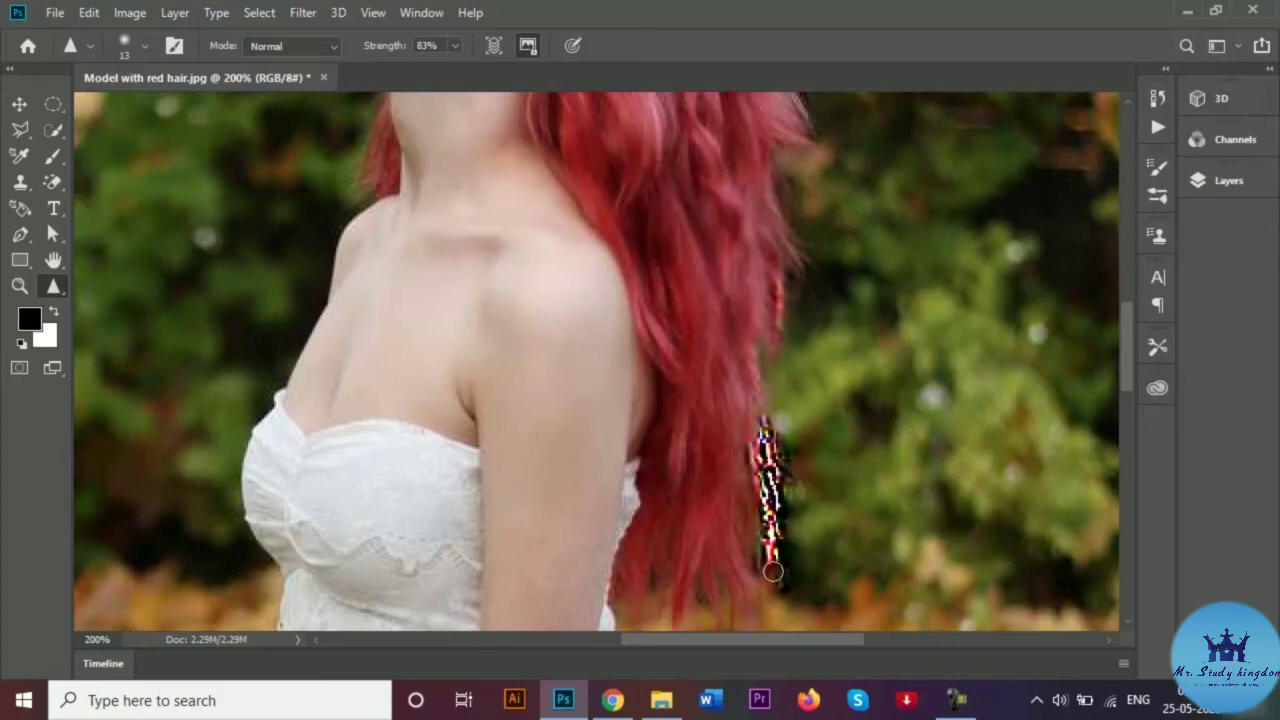
key("ctrl+z")
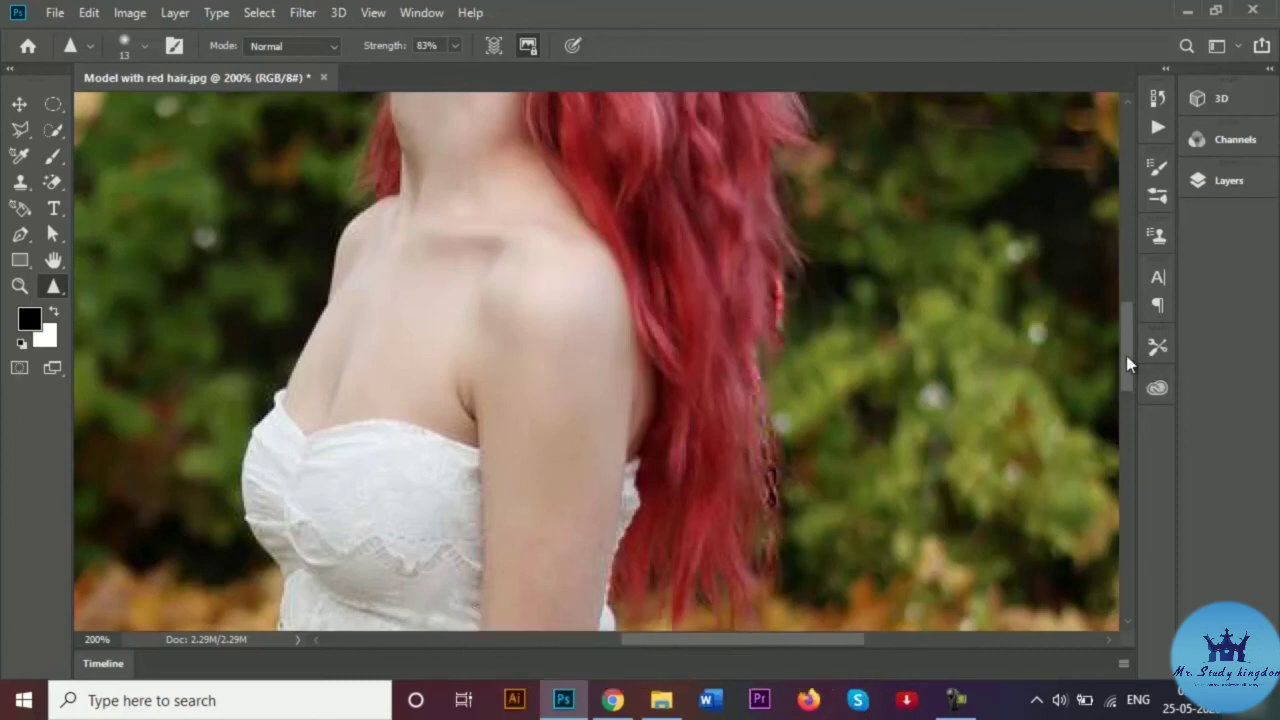
left_click_drag(1126, 355, 1134, 410)
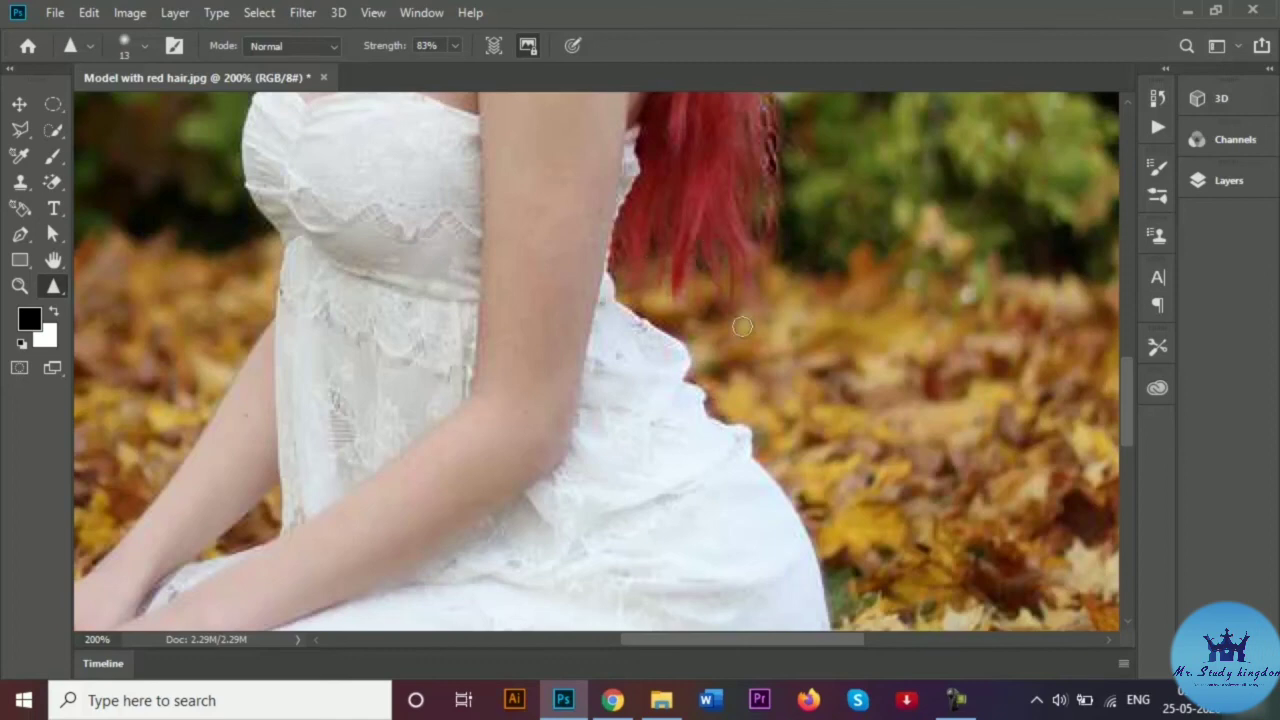
Fit the entire retouched photo of the model on autumn leaves in the window.
key("ctrl+0")
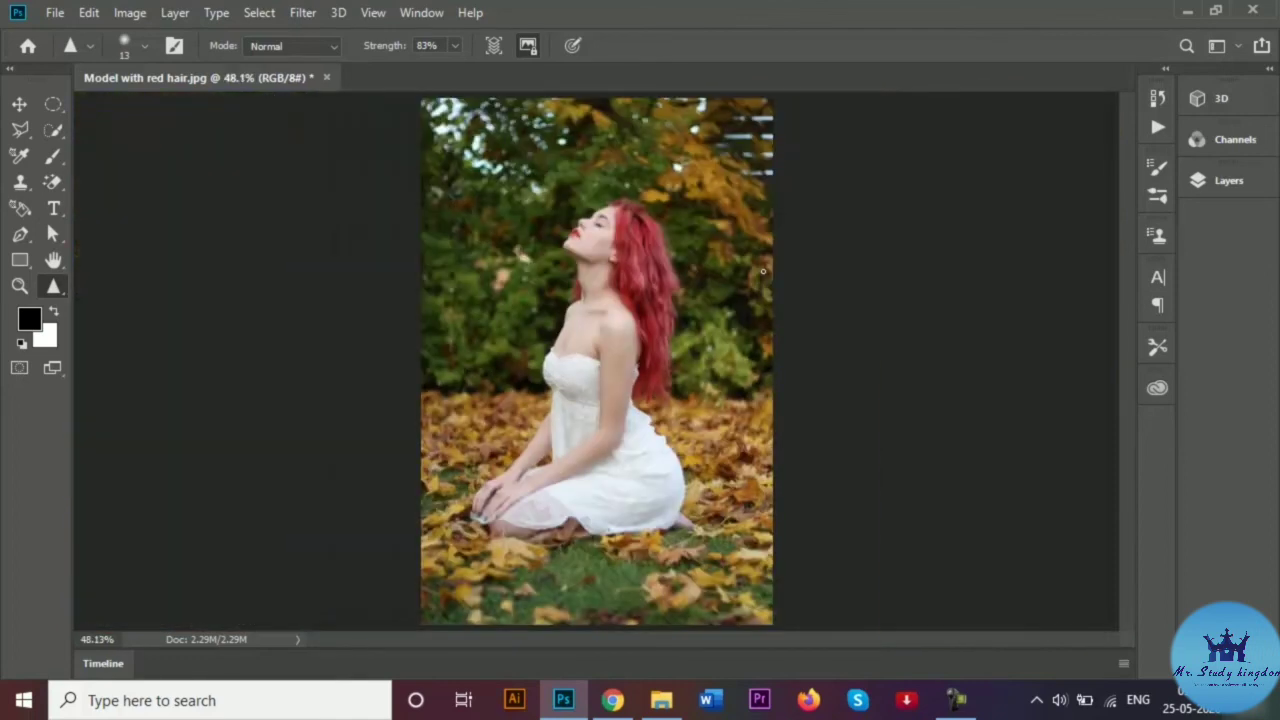